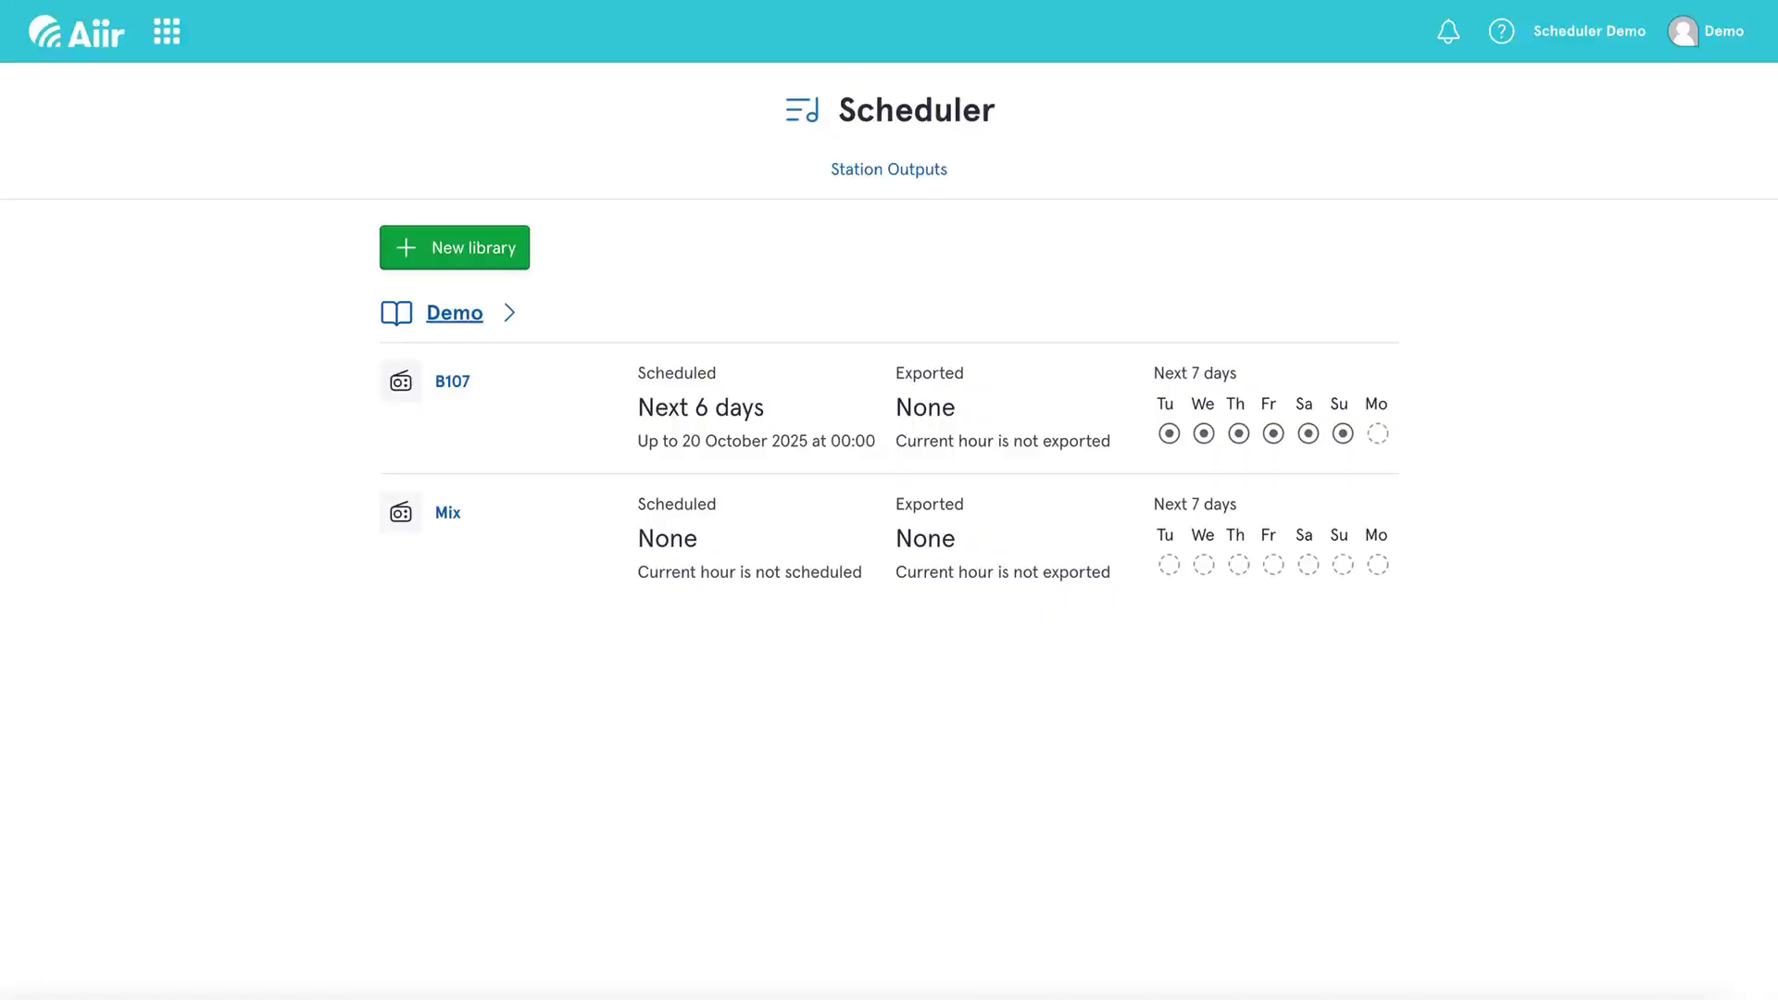
# Start a new station output for B107 and choose PlayoutONE Pro as its automation system.
pyautogui.click(889, 170)
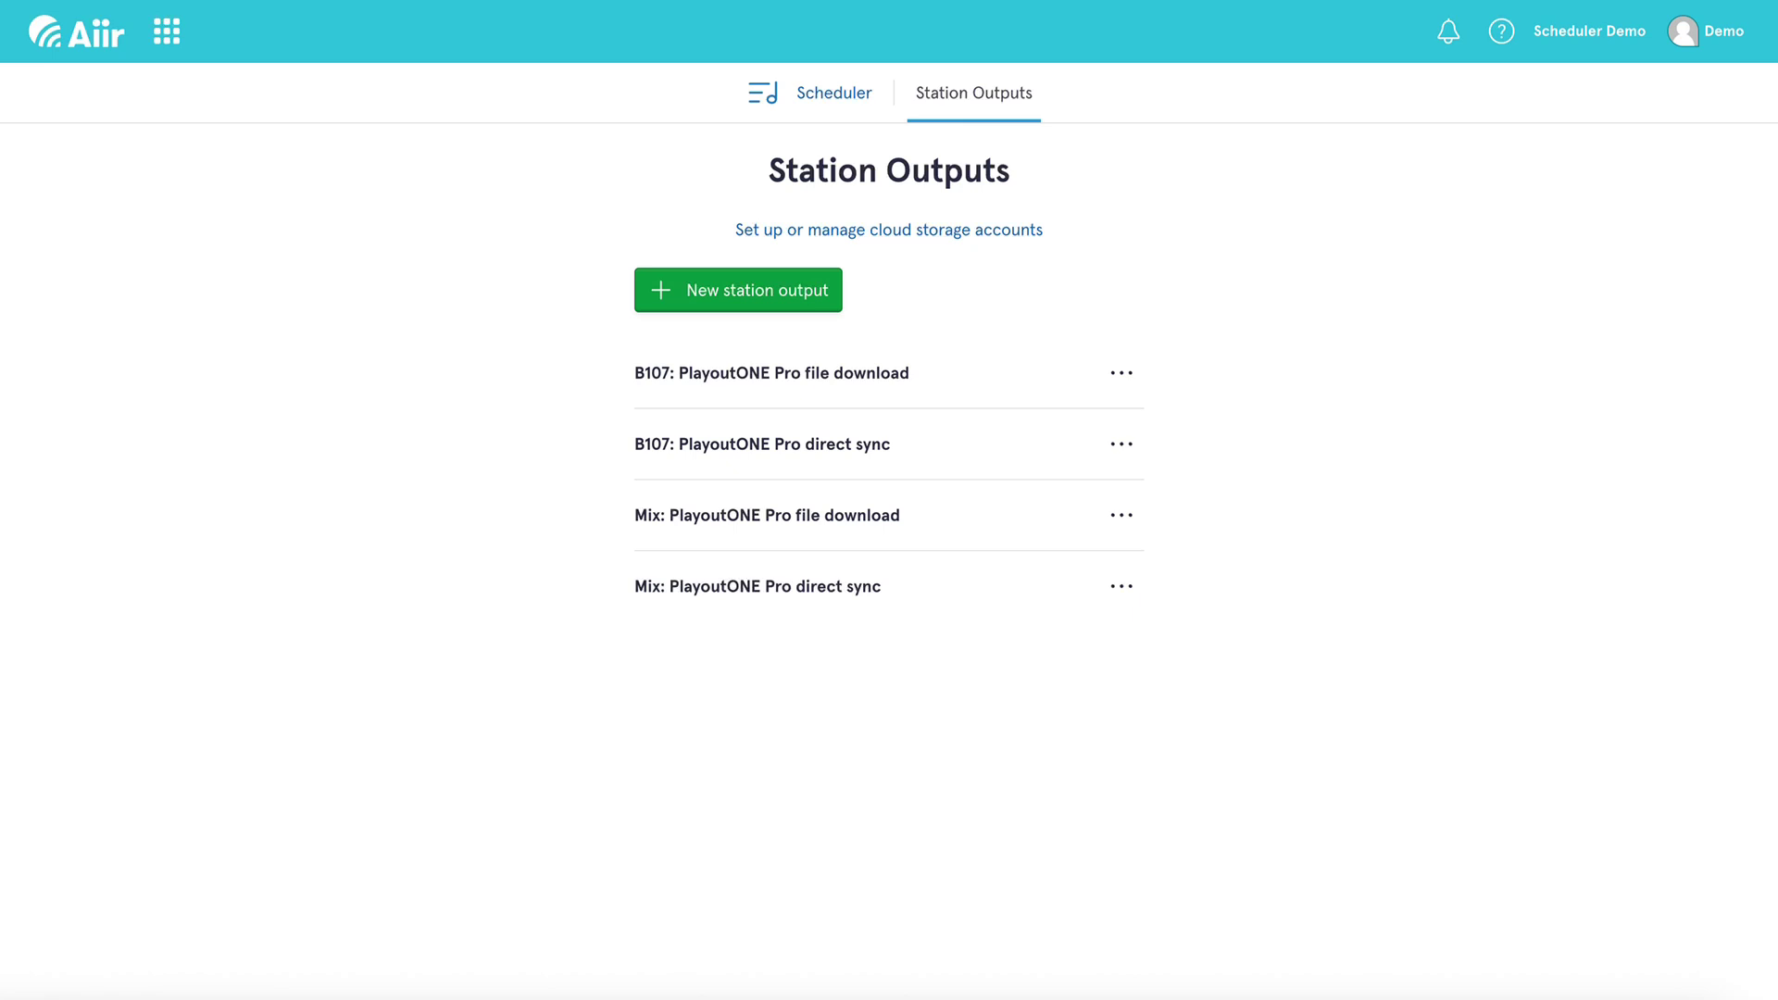
pyautogui.click(738, 289)
pyautogui.click(696, 329)
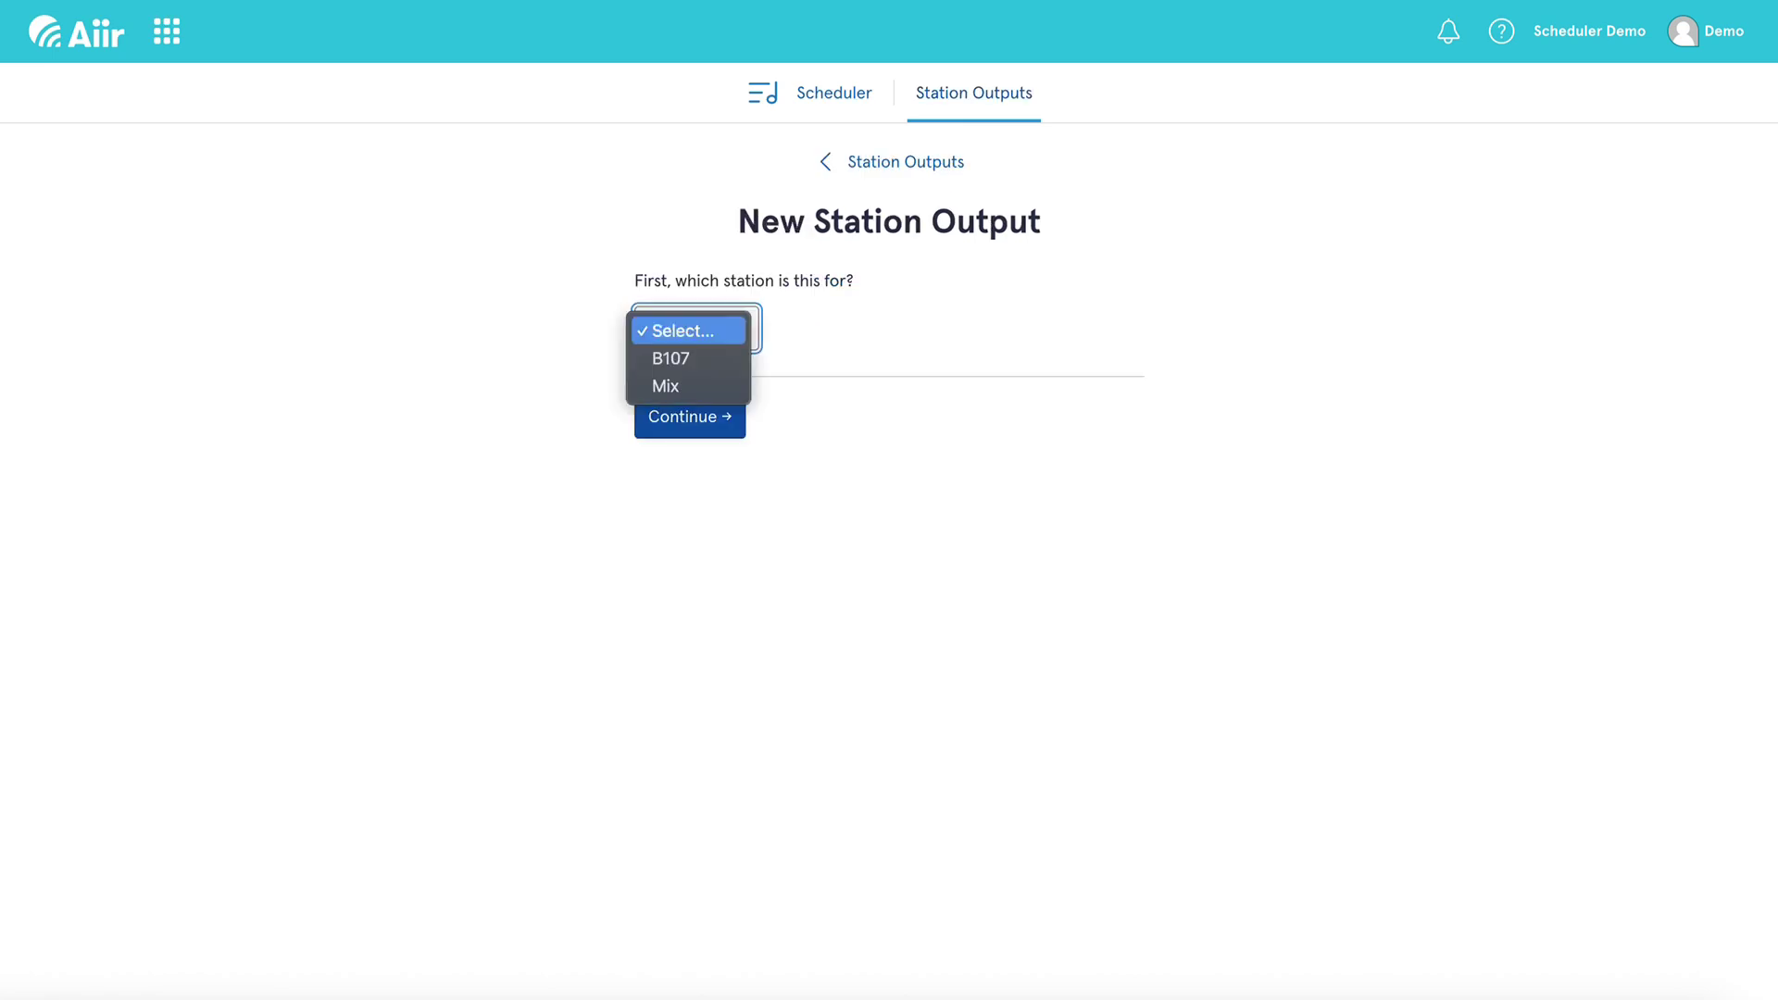
pyautogui.click(671, 359)
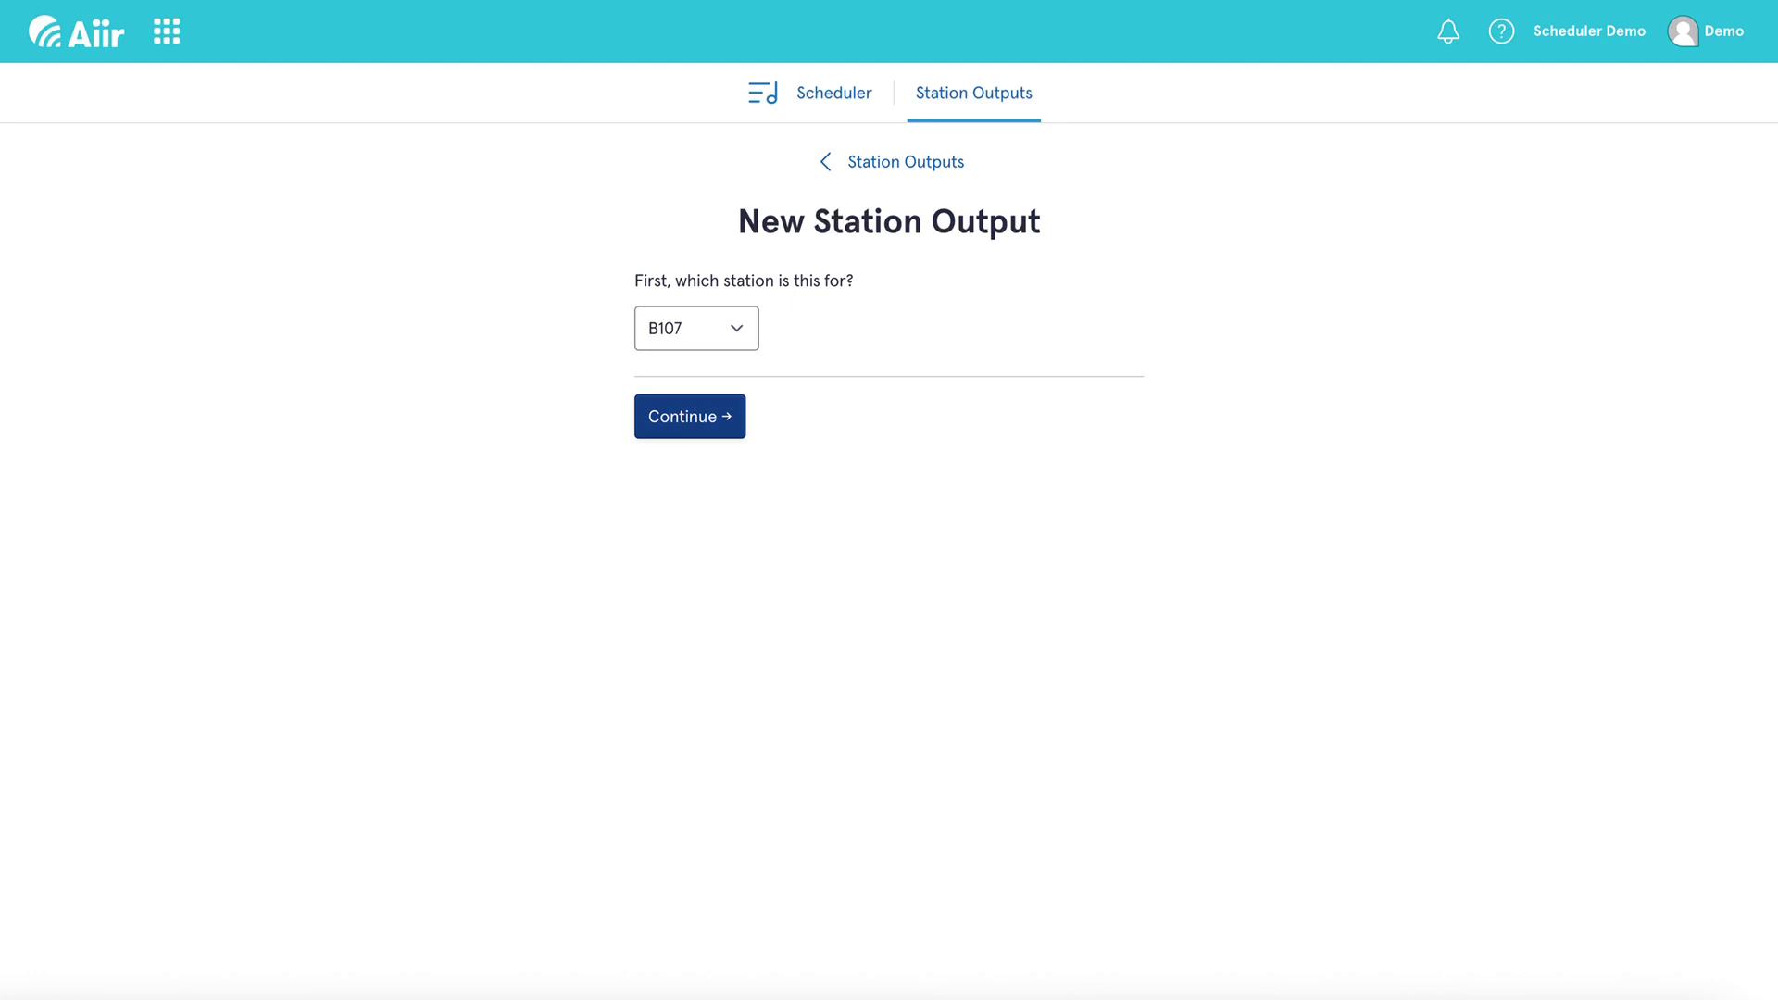
pyautogui.click(690, 416)
pyautogui.click(731, 329)
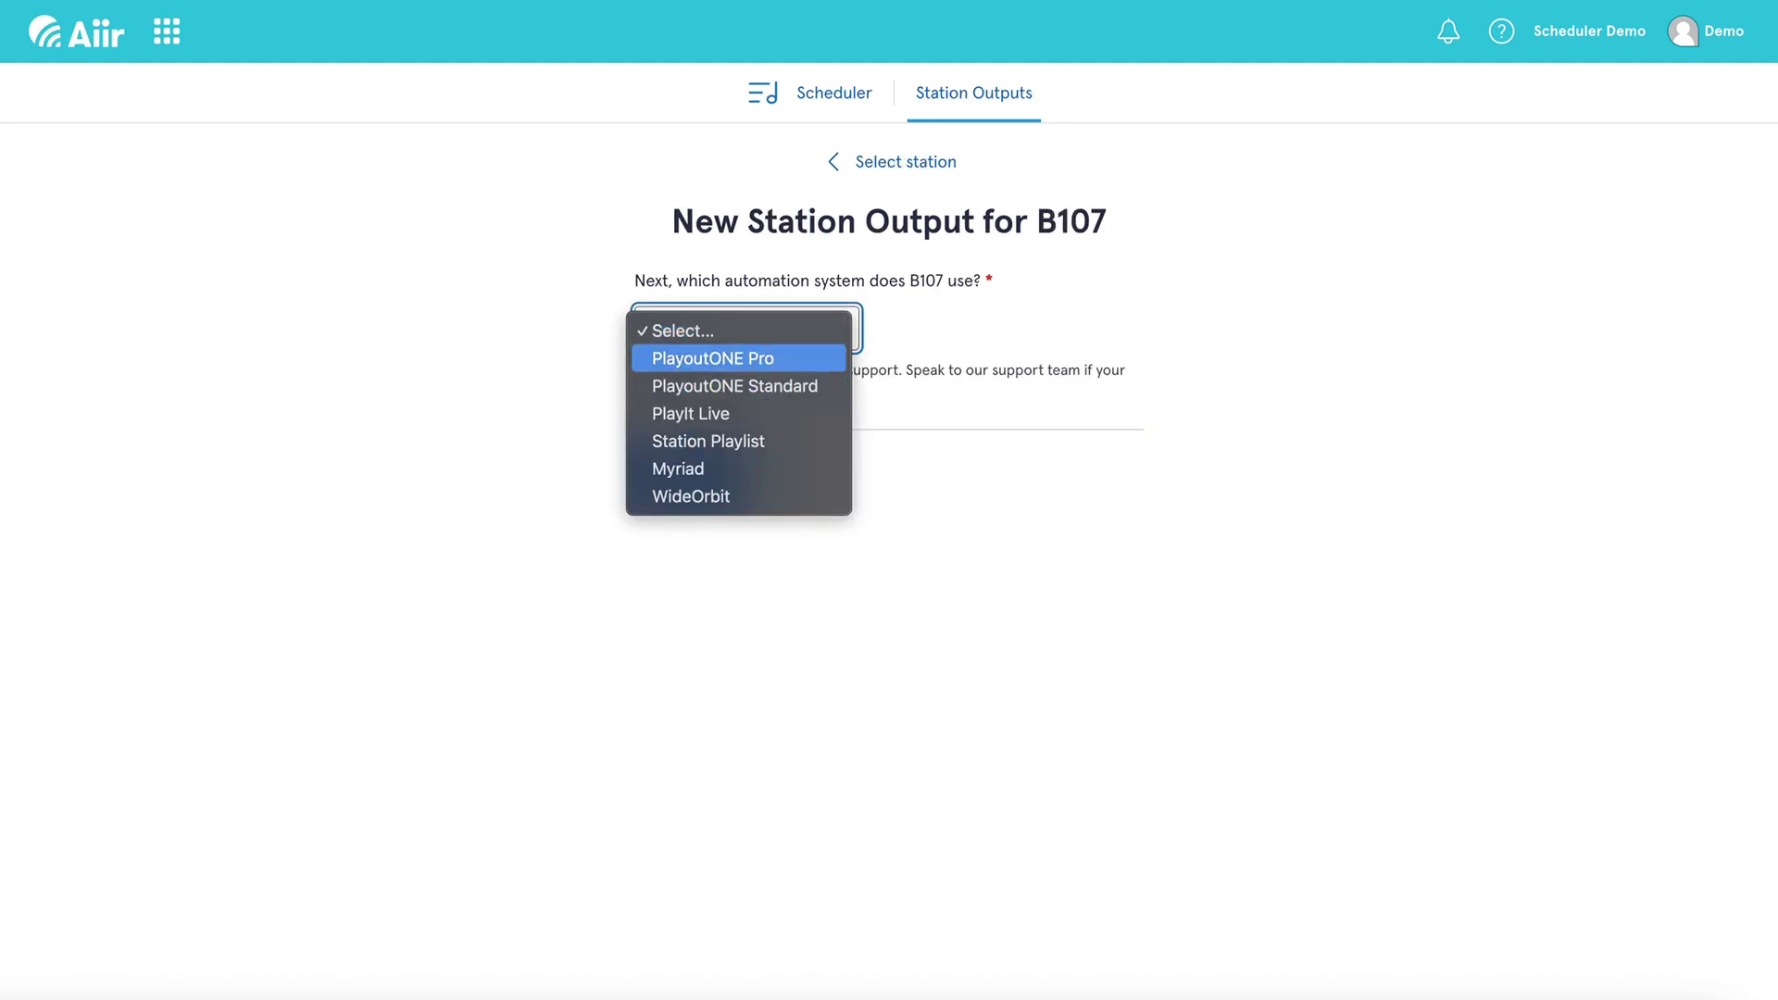
pyautogui.click(713, 359)
pyautogui.click(690, 469)
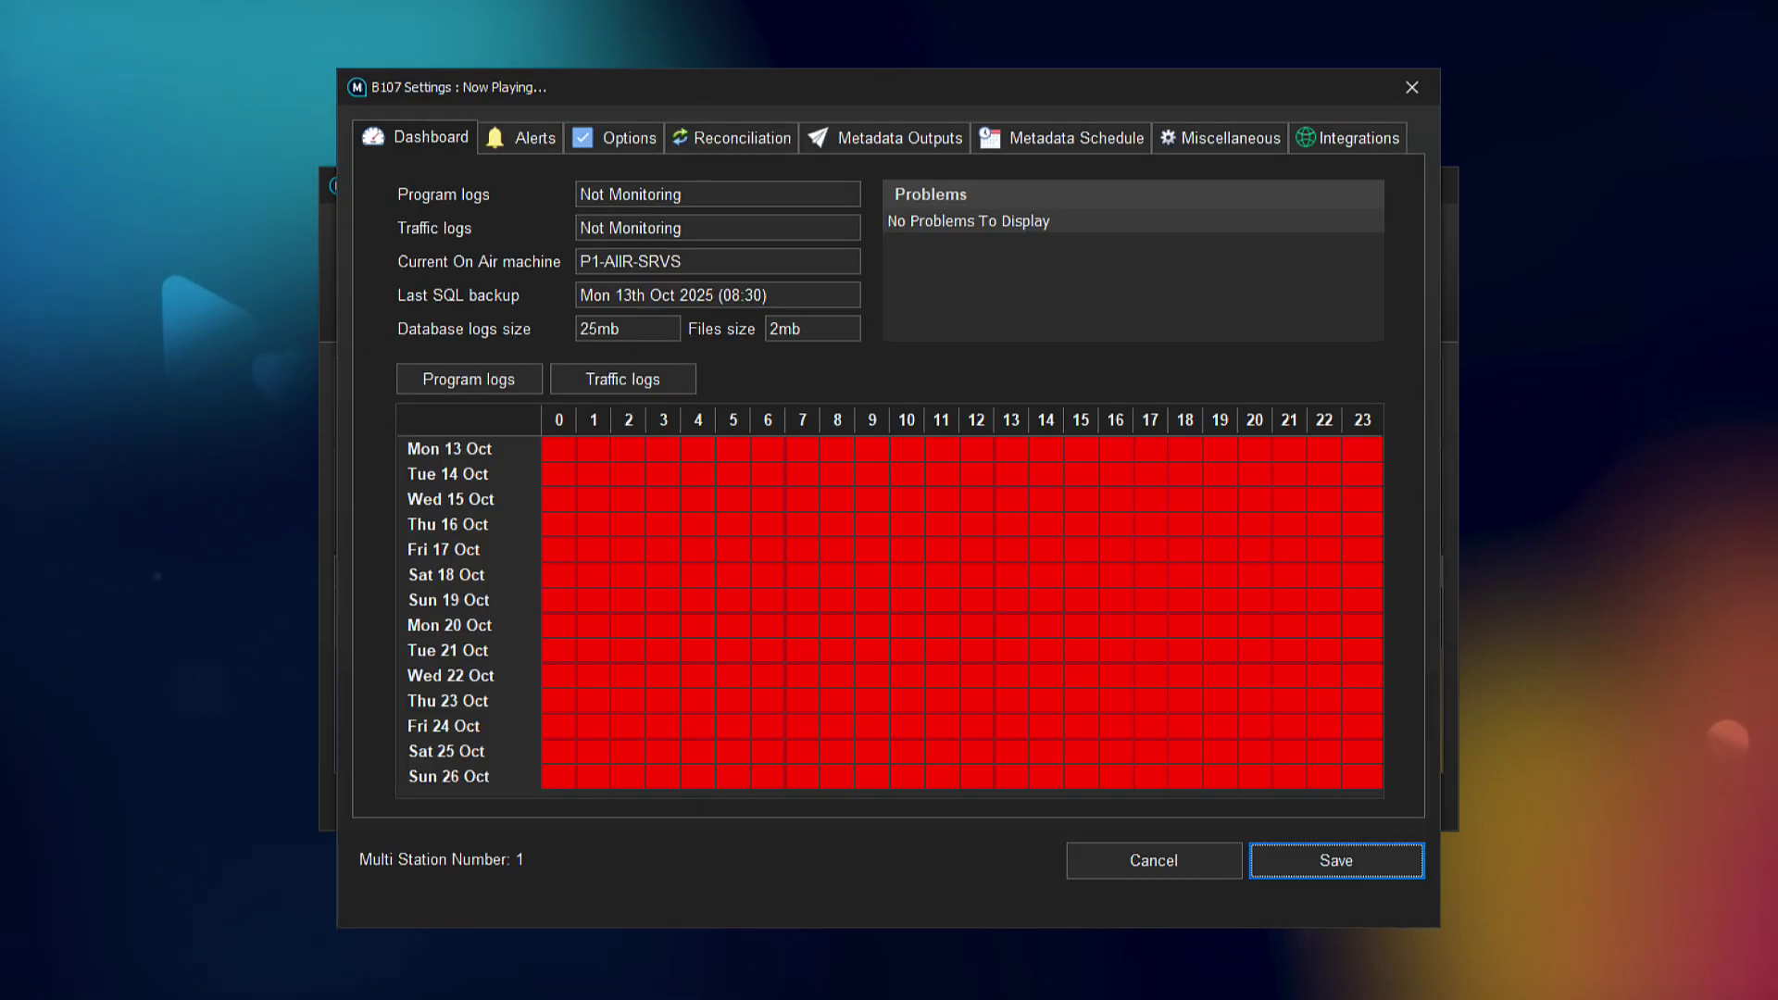
# In PlayoutONE's B107 settings, enable the Aiir integration and log in with the account's username and password.
pyautogui.click(1348, 138)
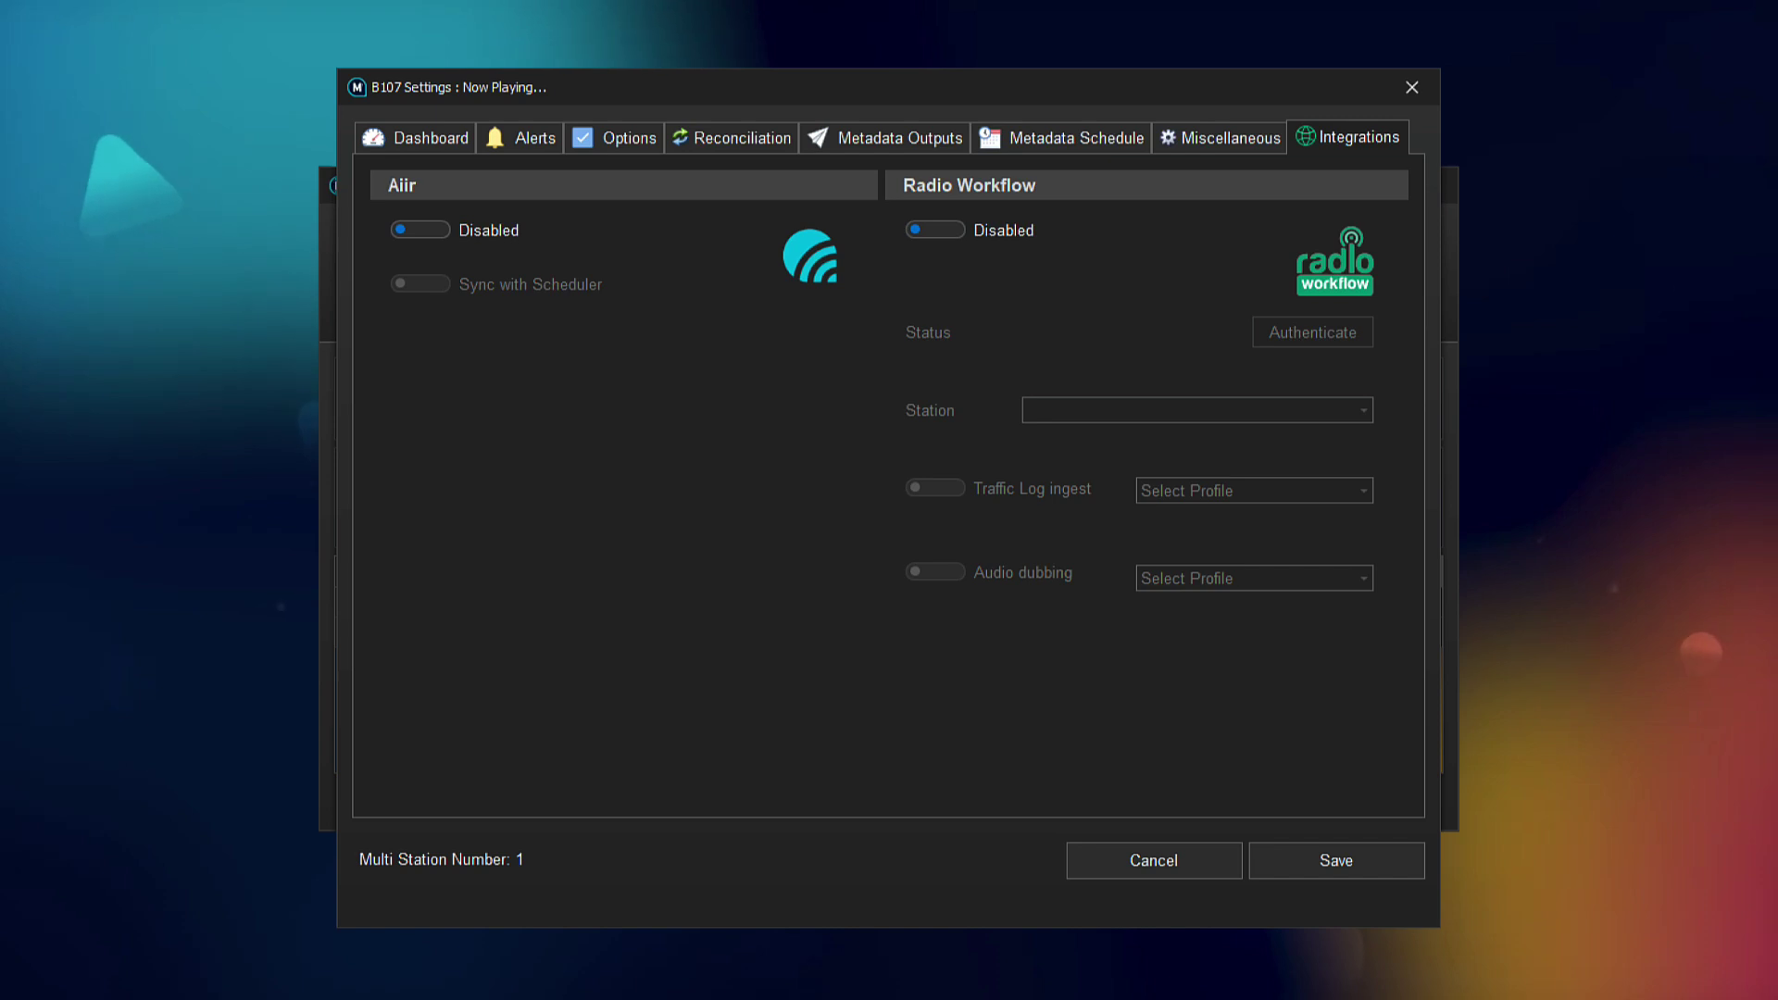
pyautogui.click(420, 230)
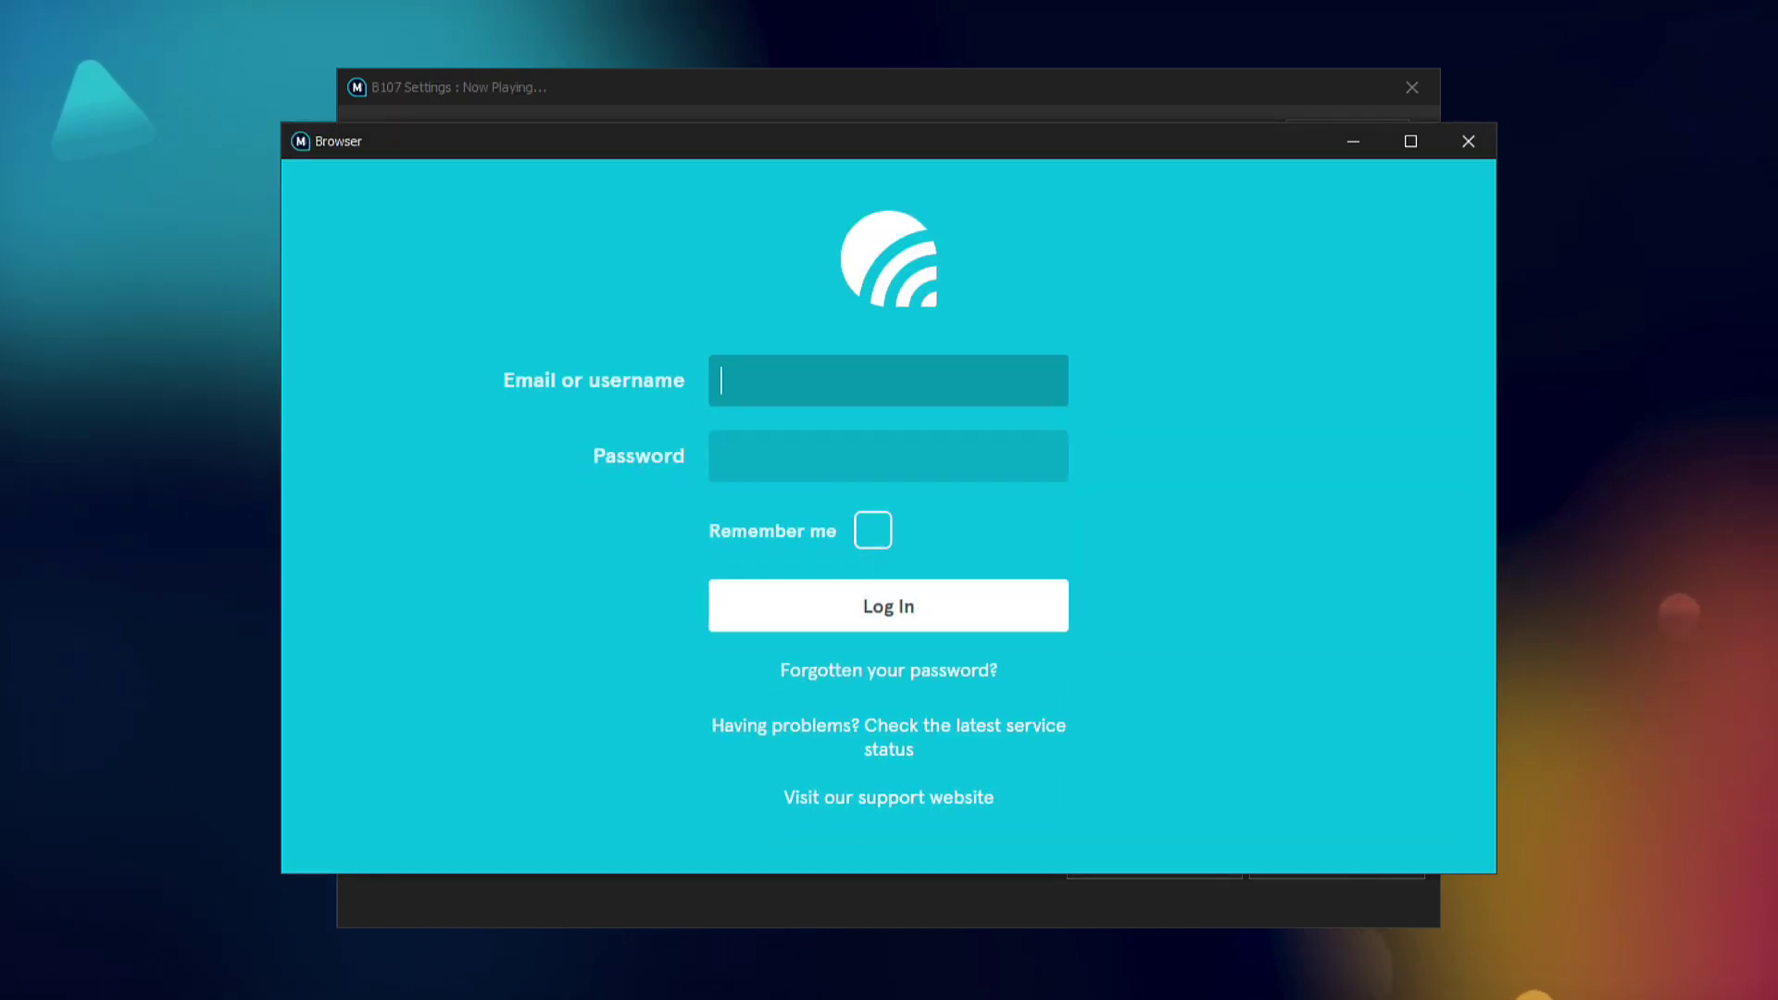
pyautogui.write('****')
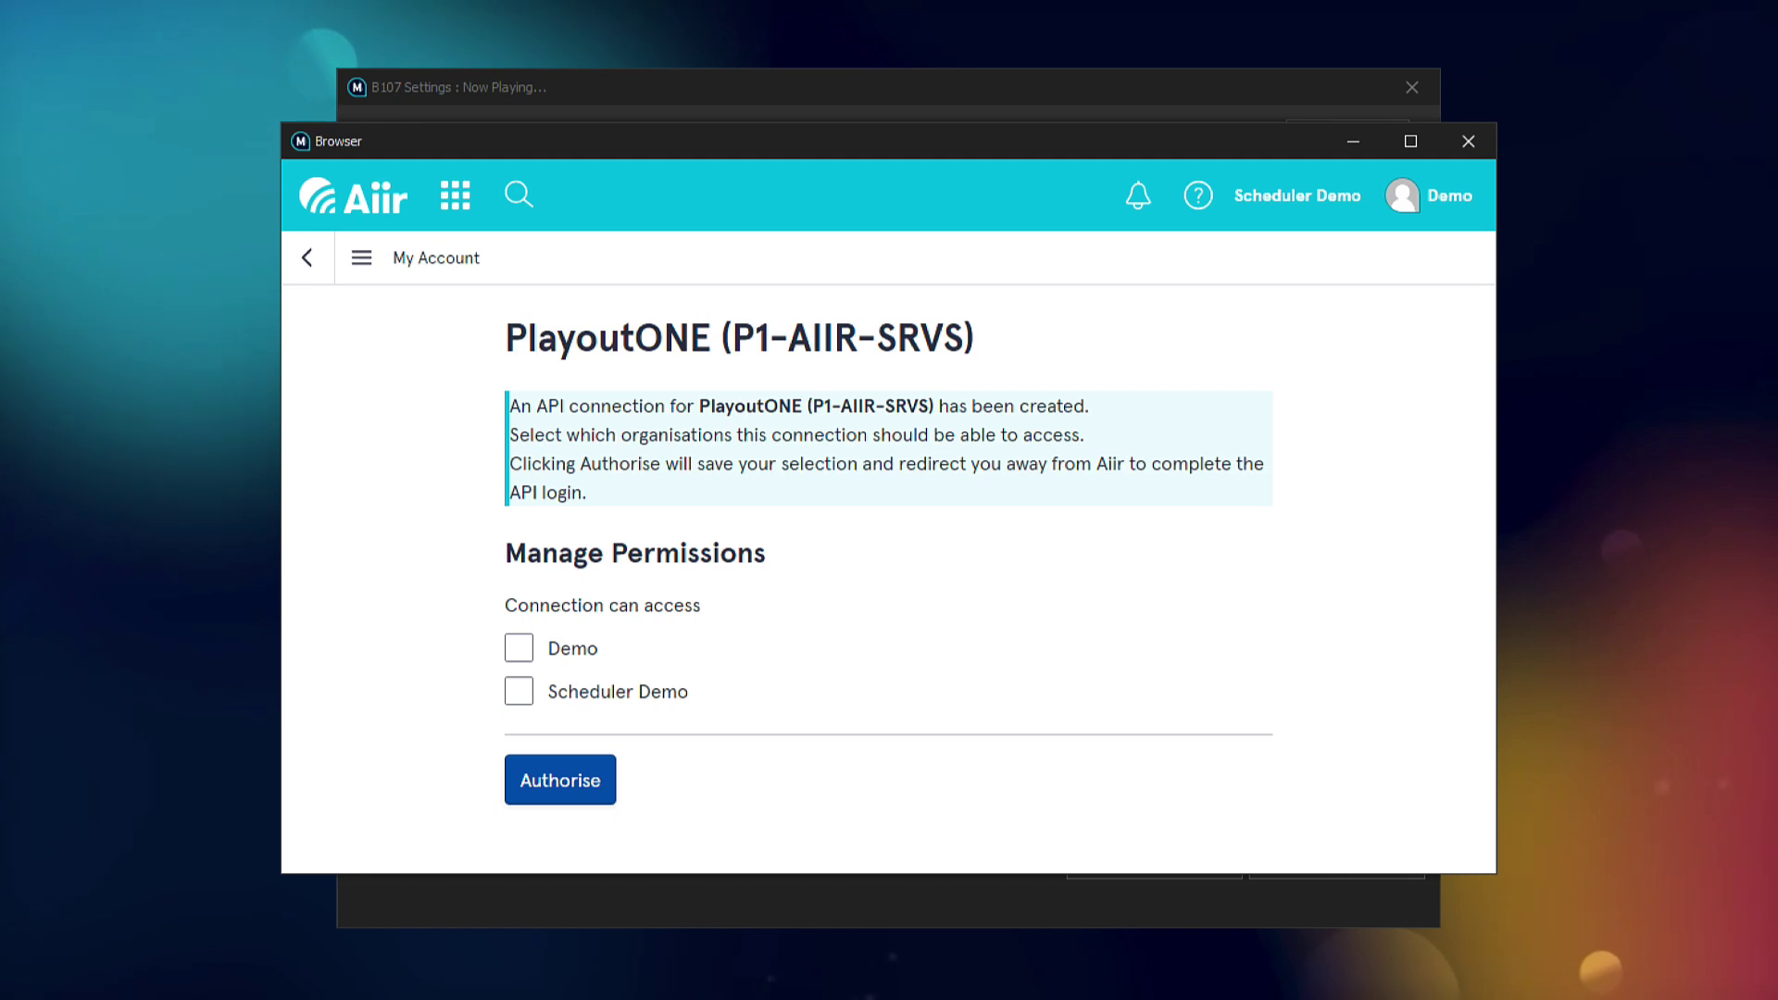
# Authorise the PlayoutONE connection for Scheduler Demo, and save the B107 settings with Sync with Scheduler enabled.
pyautogui.click(518, 691)
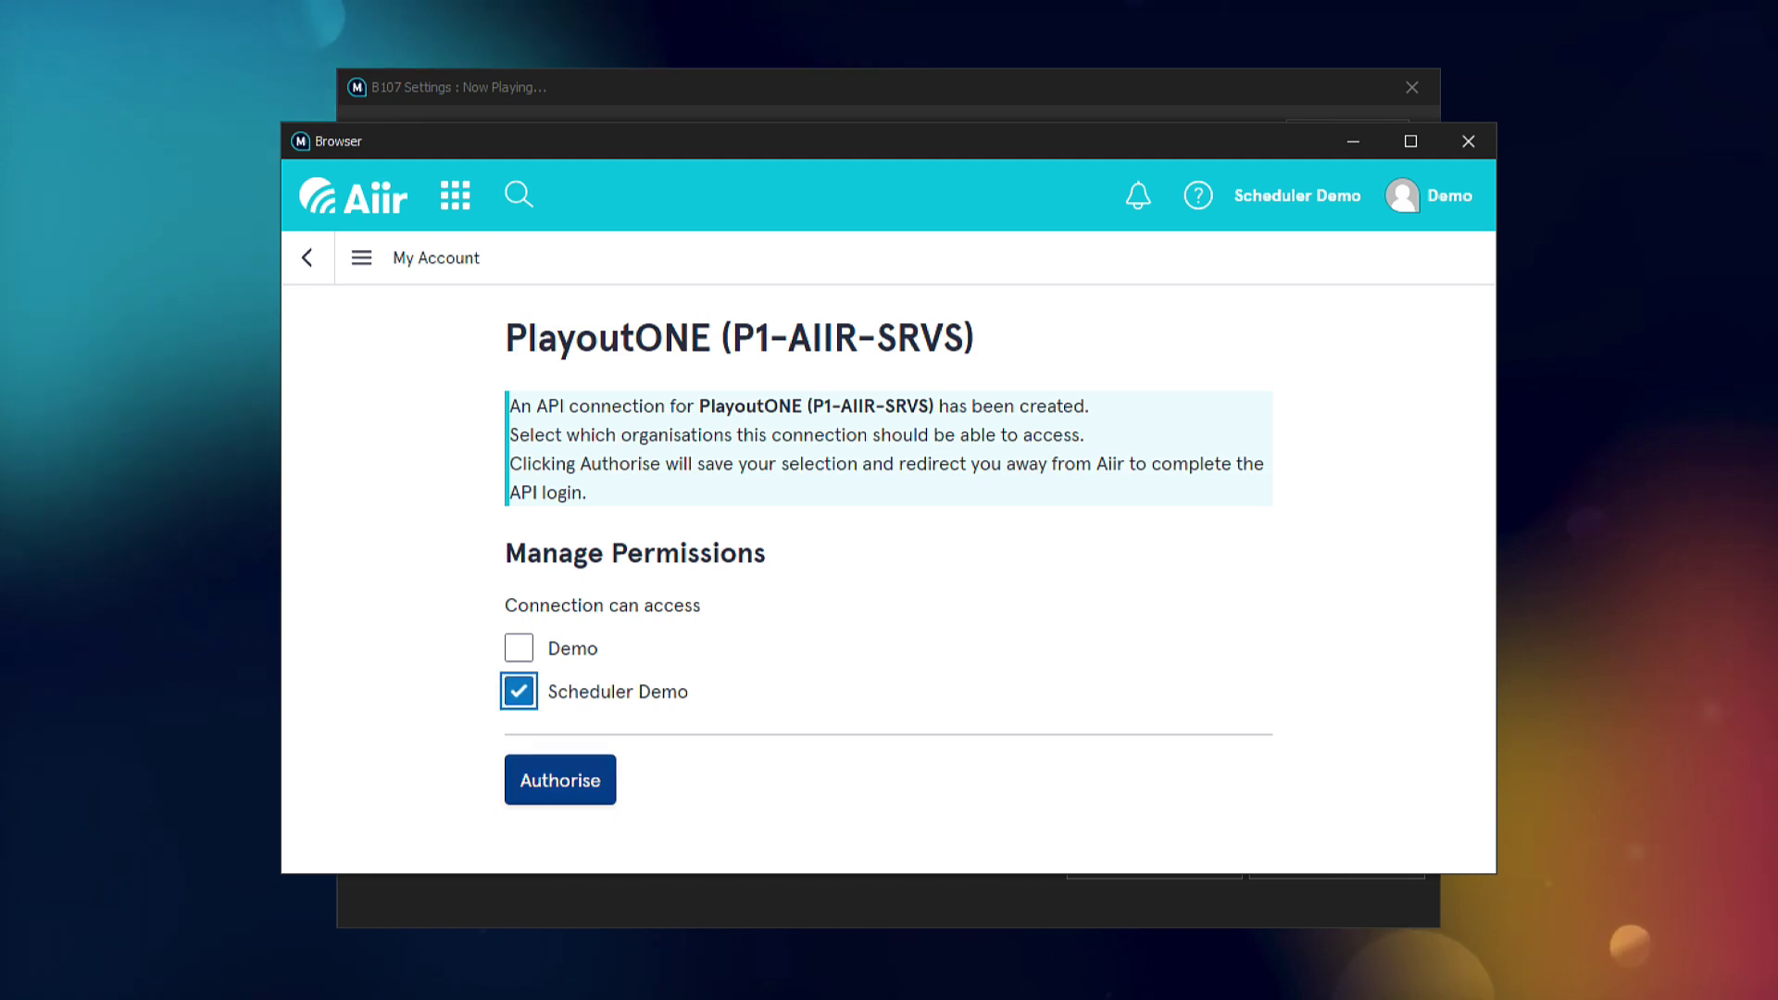
pyautogui.click(560, 779)
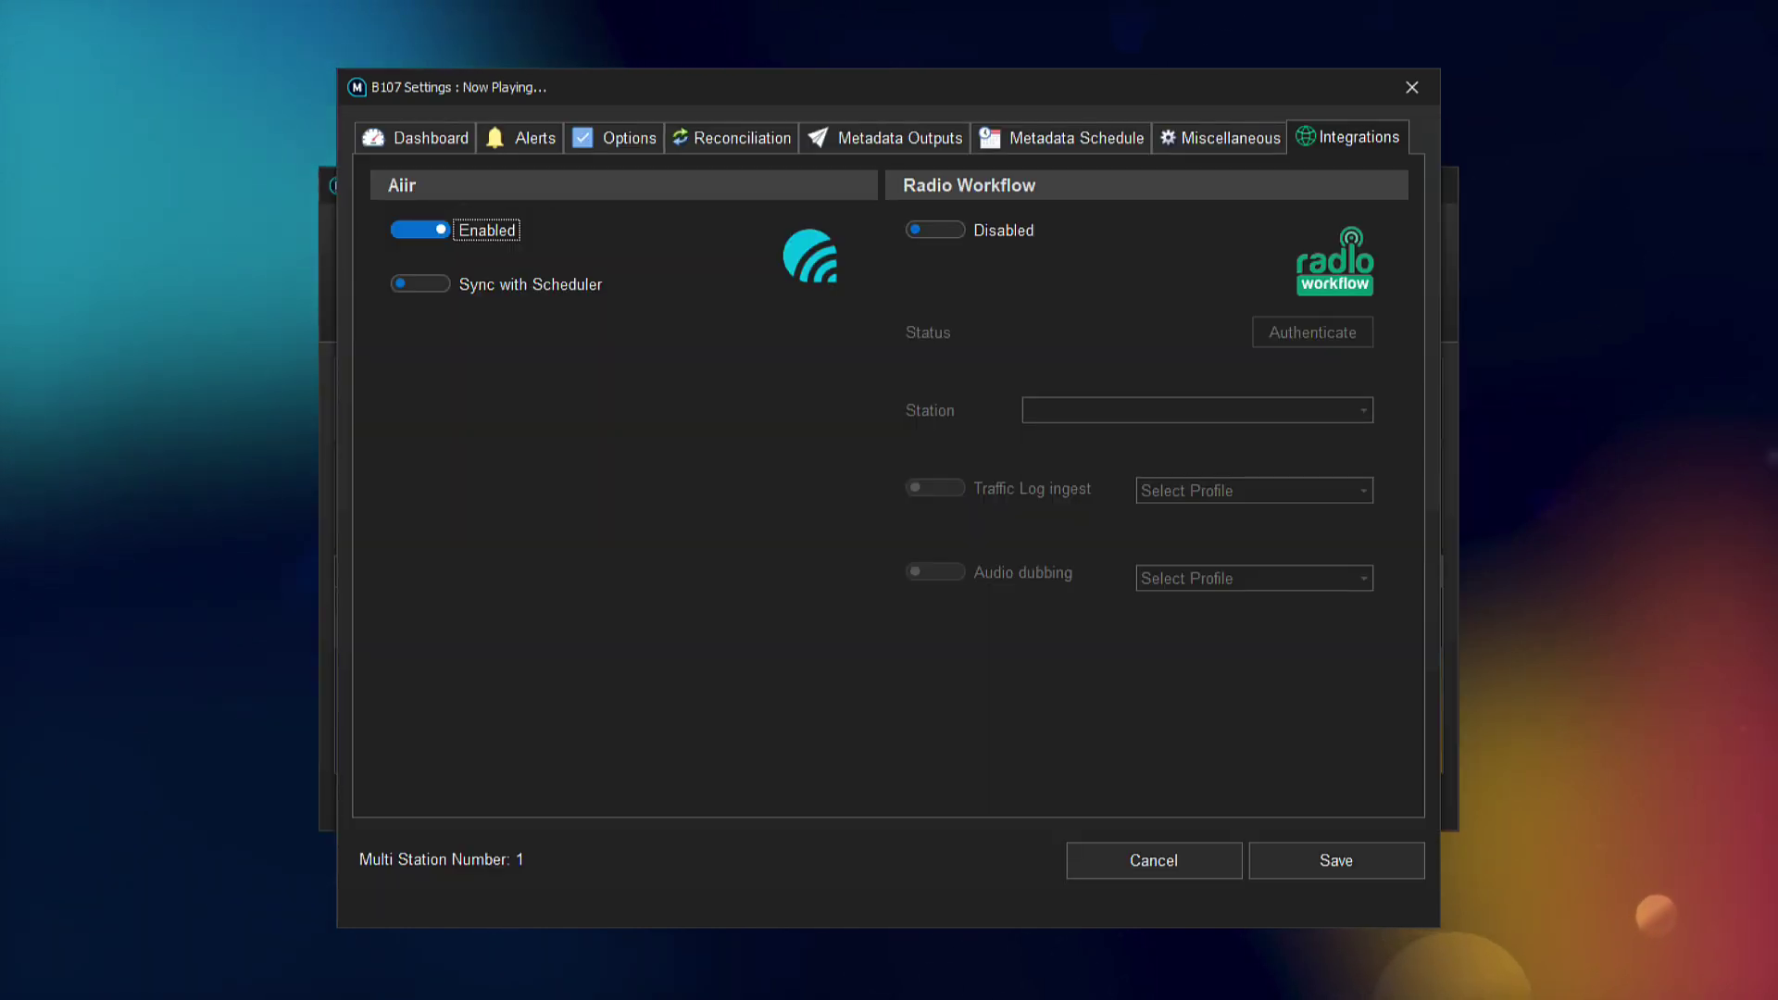
pyautogui.press('Tab')
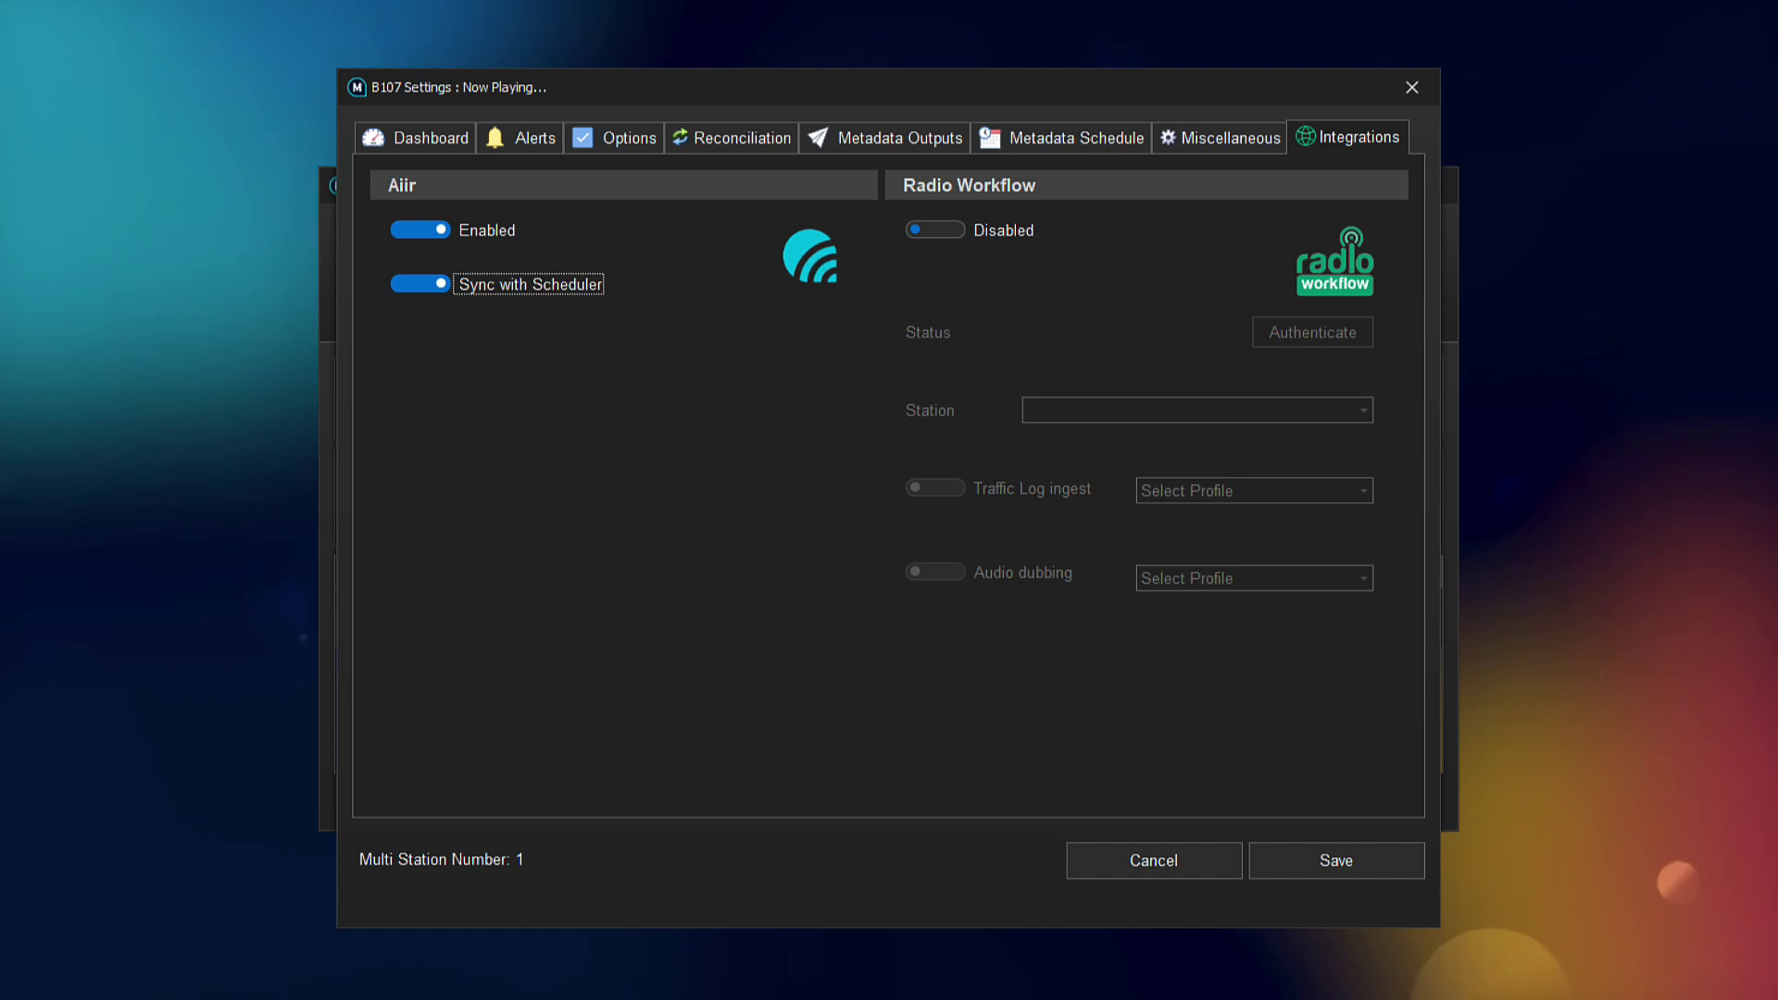
pyautogui.click(1336, 860)
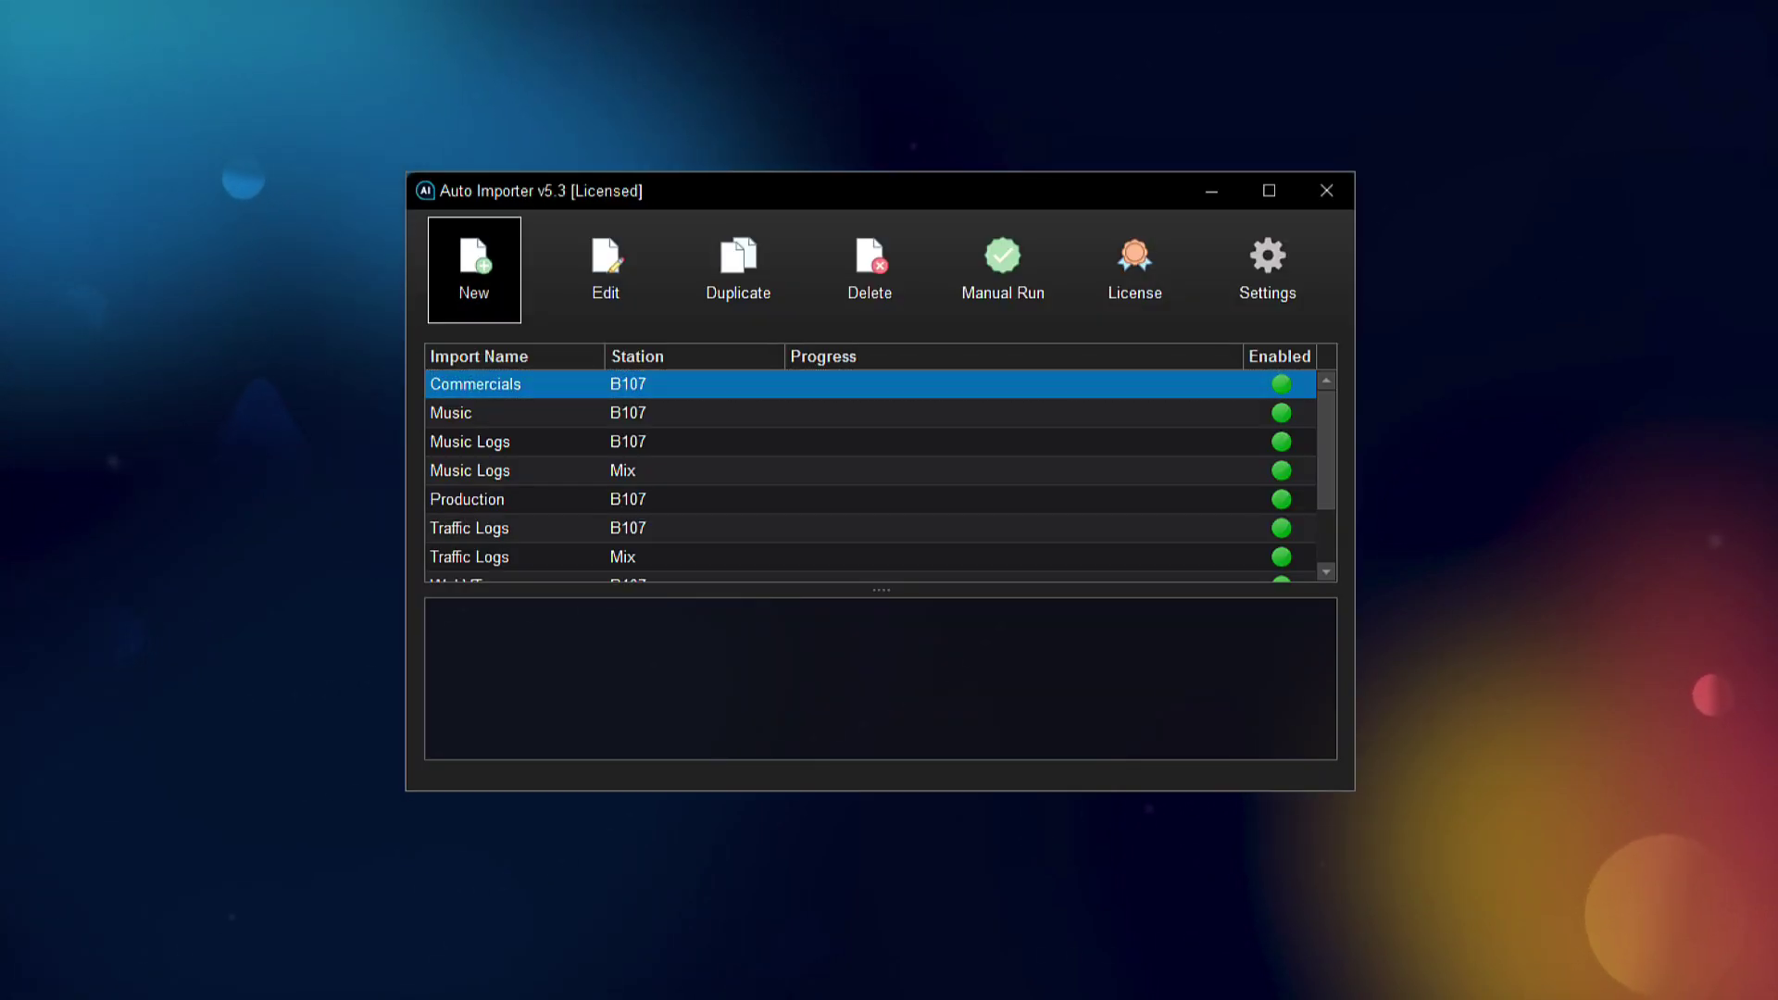
# In Auto Importer, create a B107 import named "B107 Sync" using the Integration: Aiir Scheduler method.
pyautogui.click(474, 270)
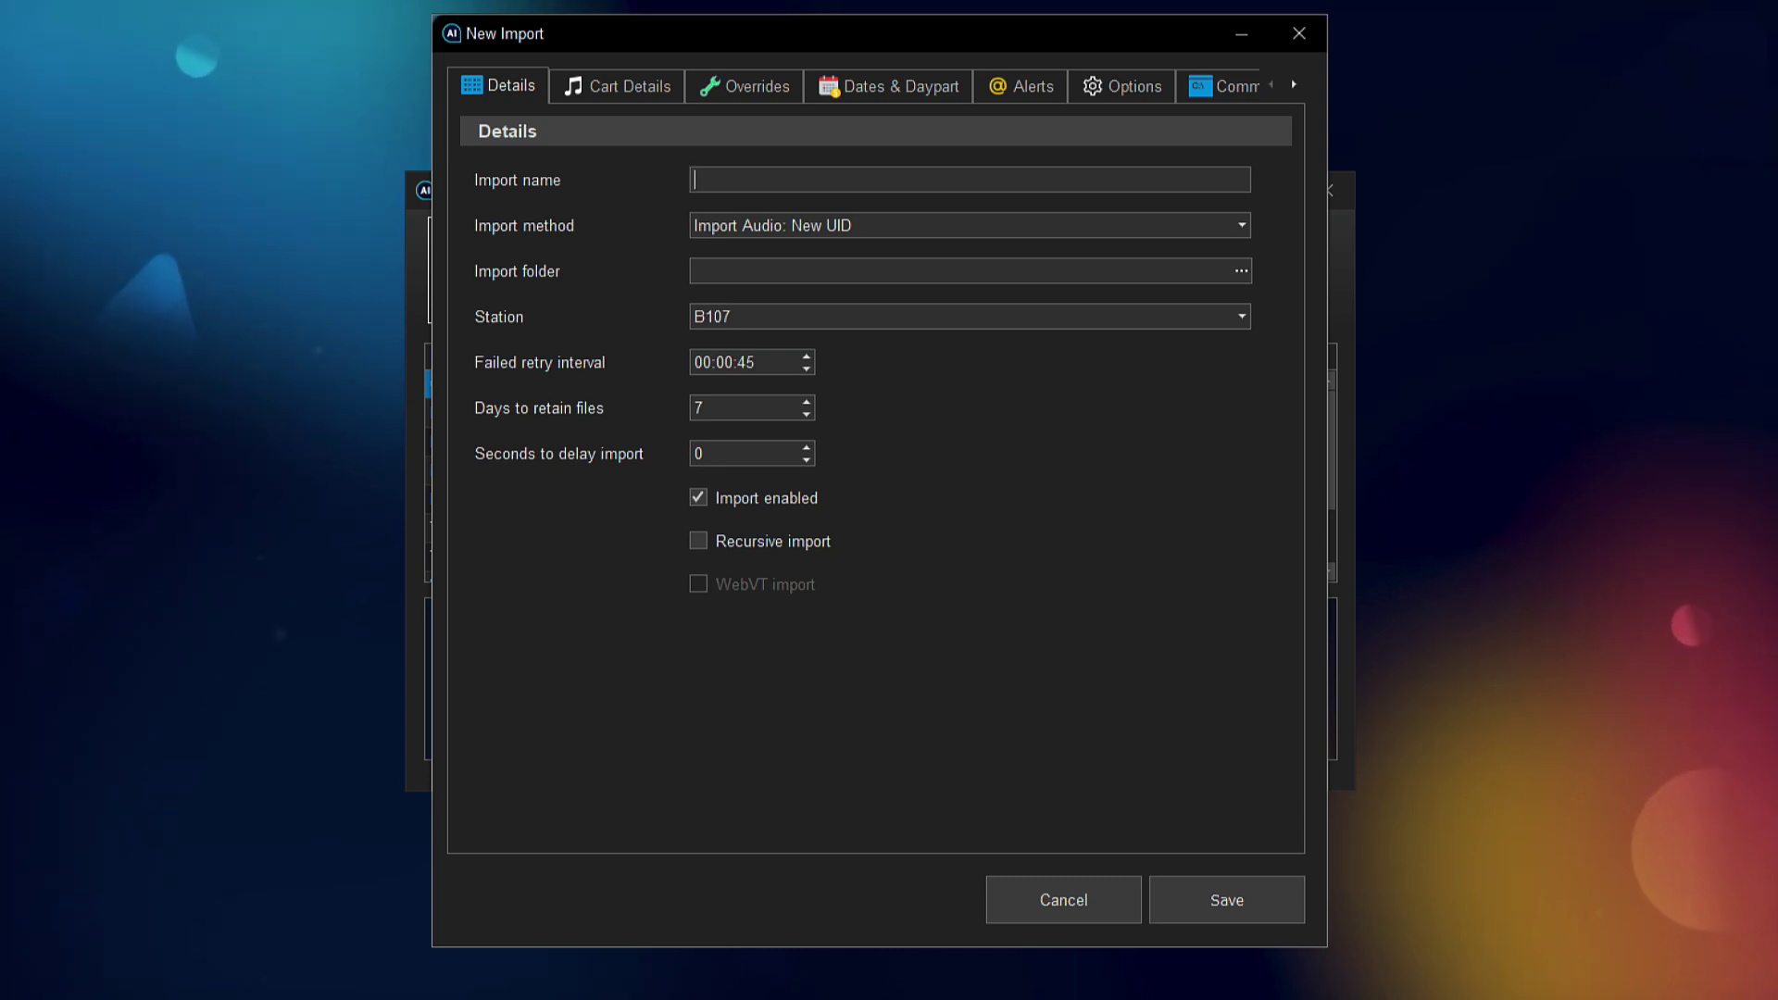
pyautogui.click(1242, 226)
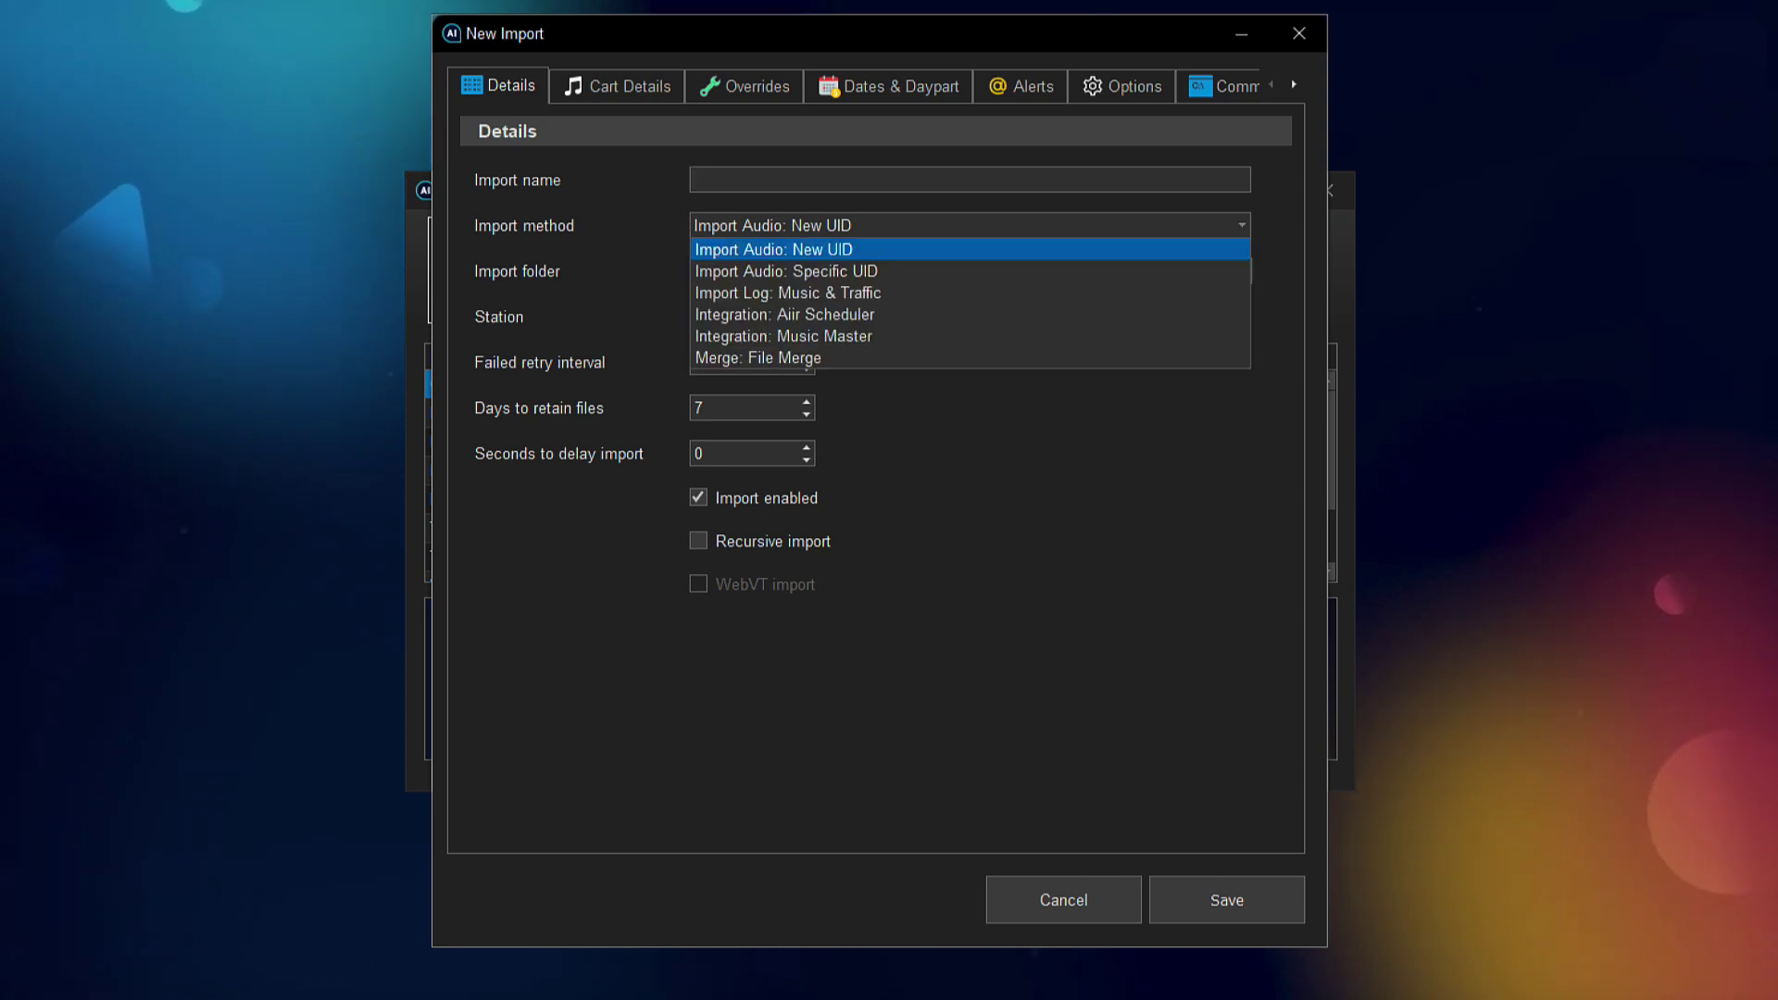
pyautogui.click(786, 314)
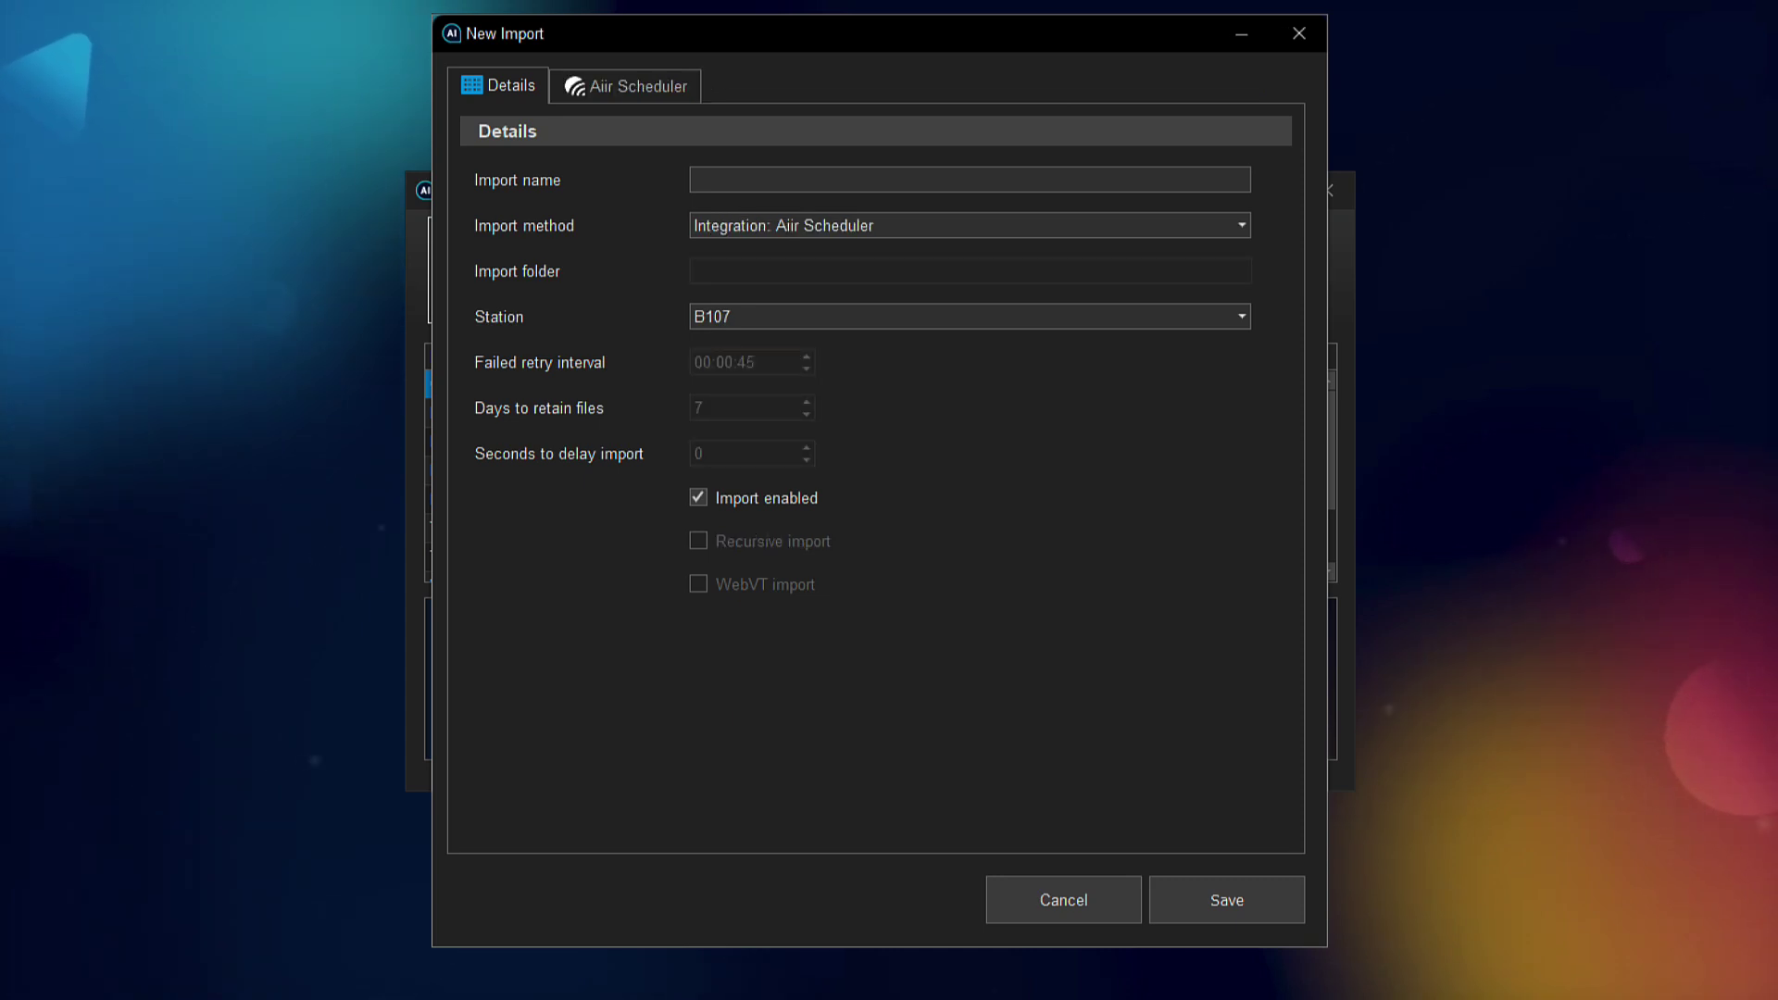
pyautogui.write('B107 Sync')
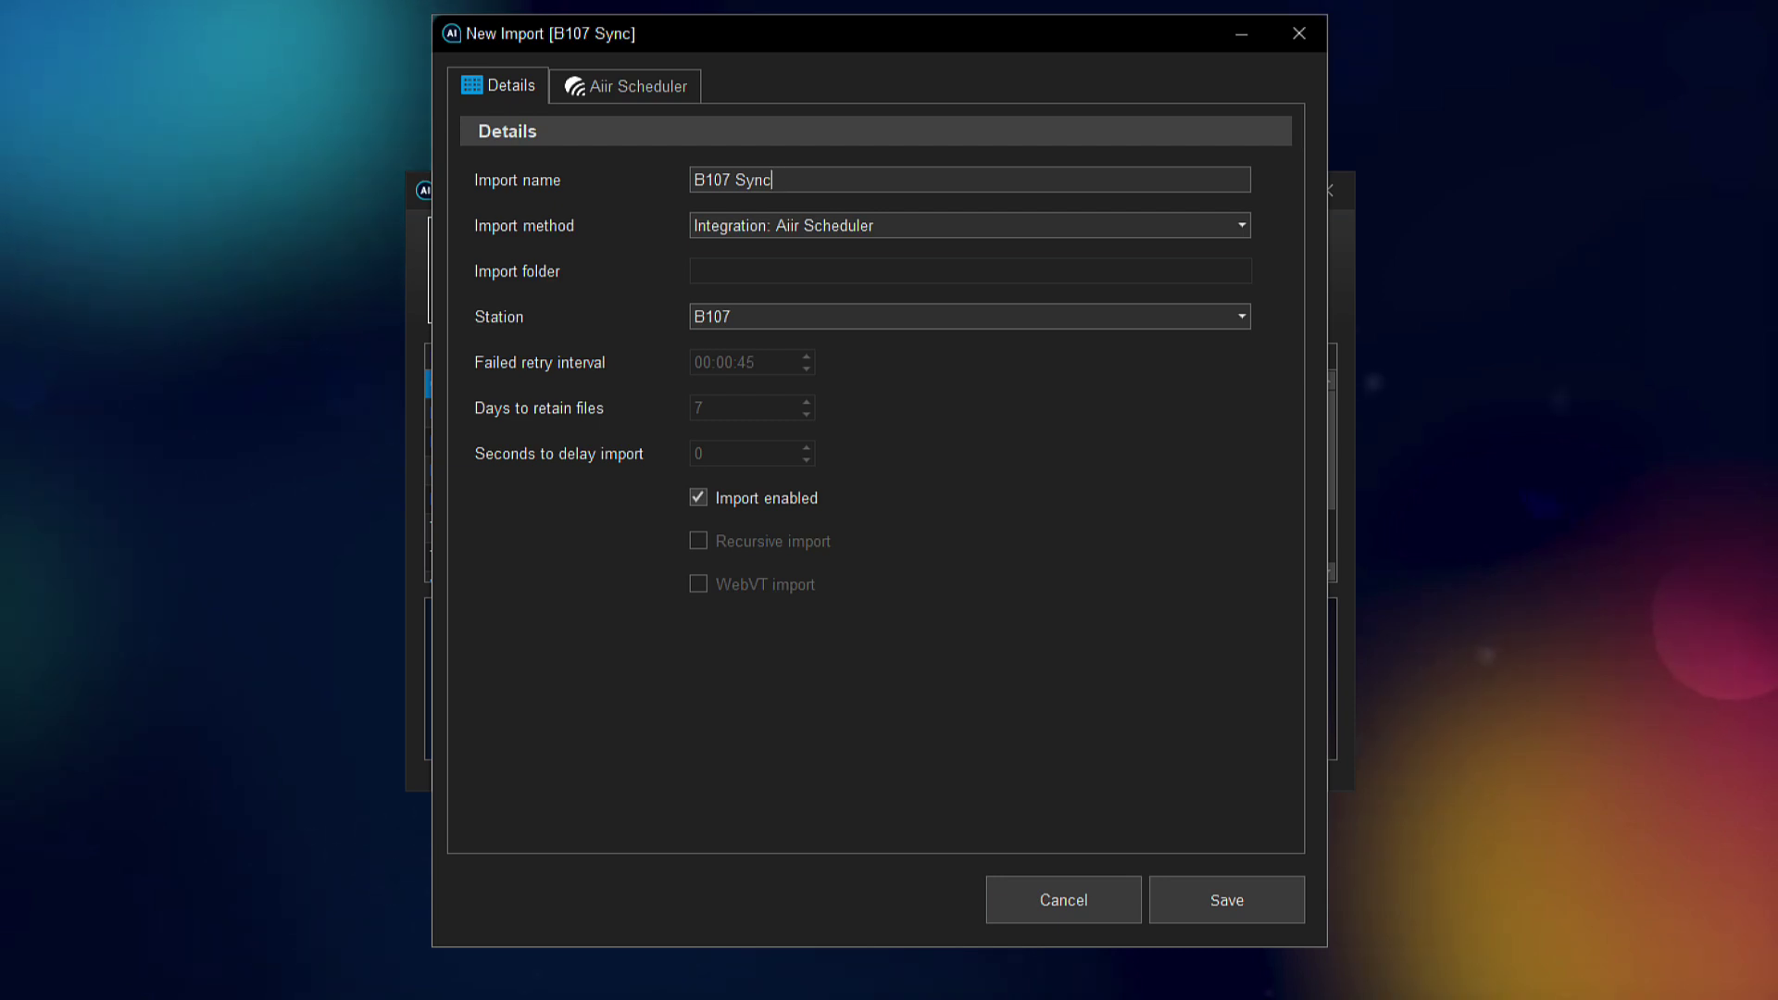
# Configure the import's Aiir Scheduler settings with station B107, music type Song, non-music type Production and log profile Music Logs.
pyautogui.click(626, 87)
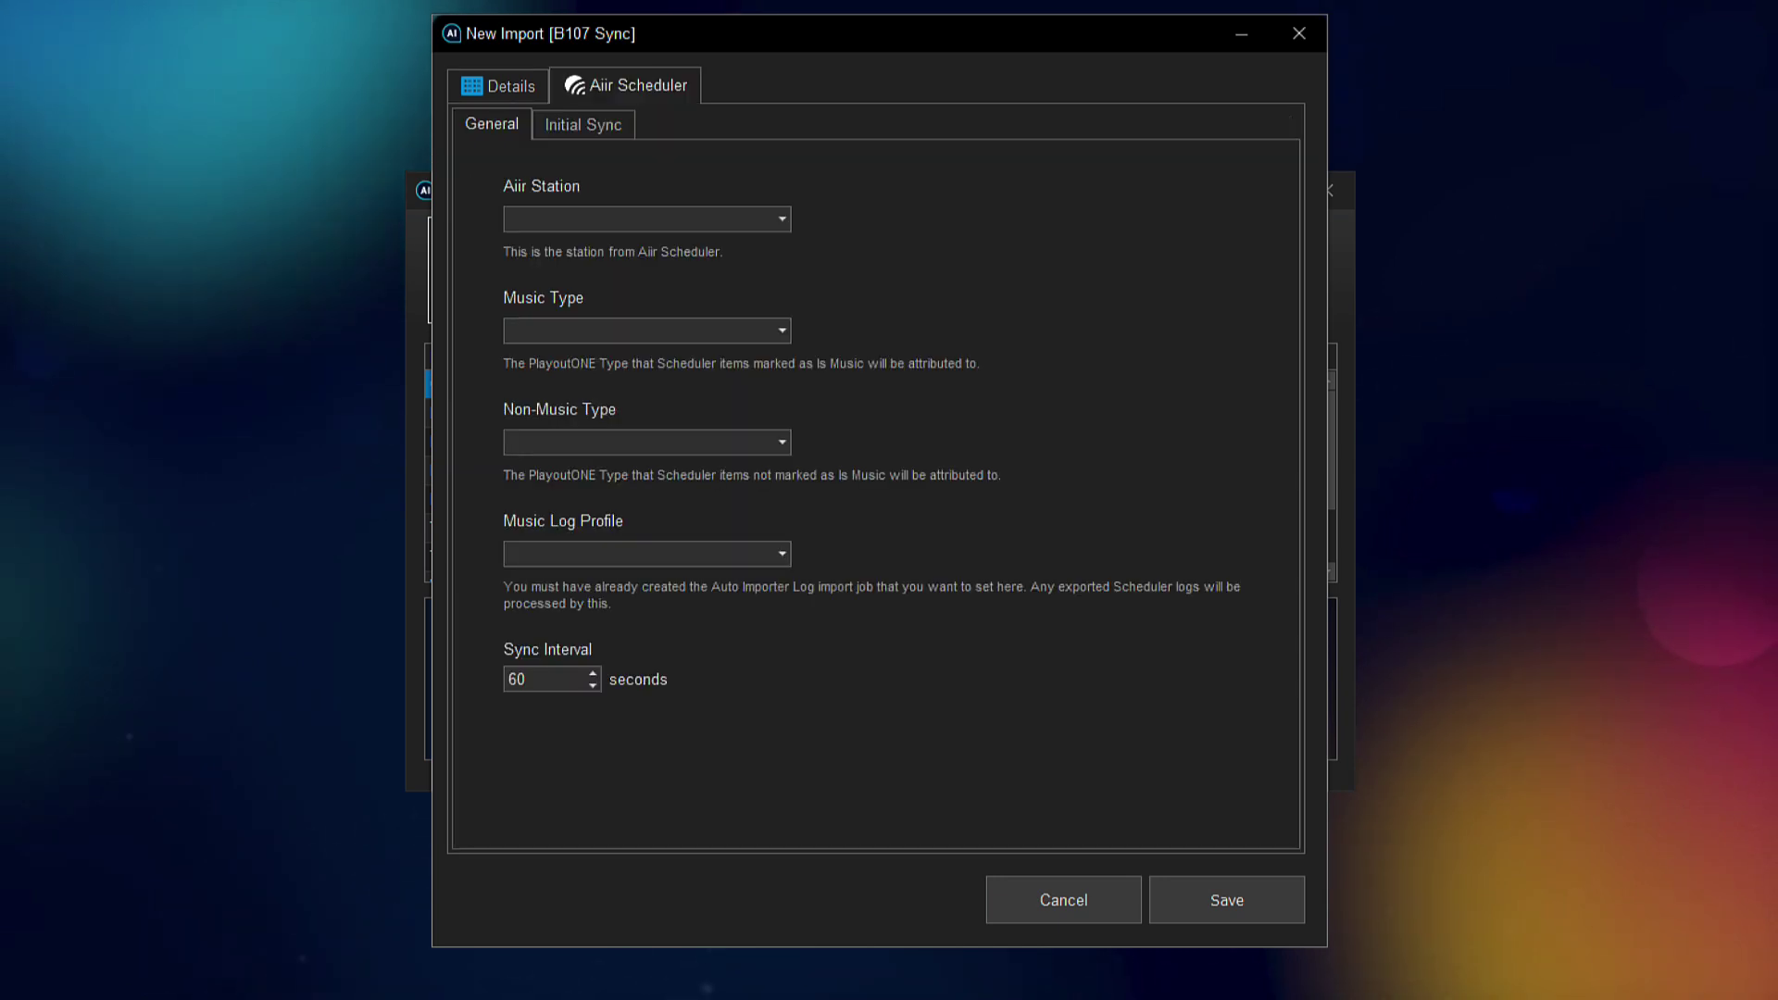
pyautogui.click(647, 219)
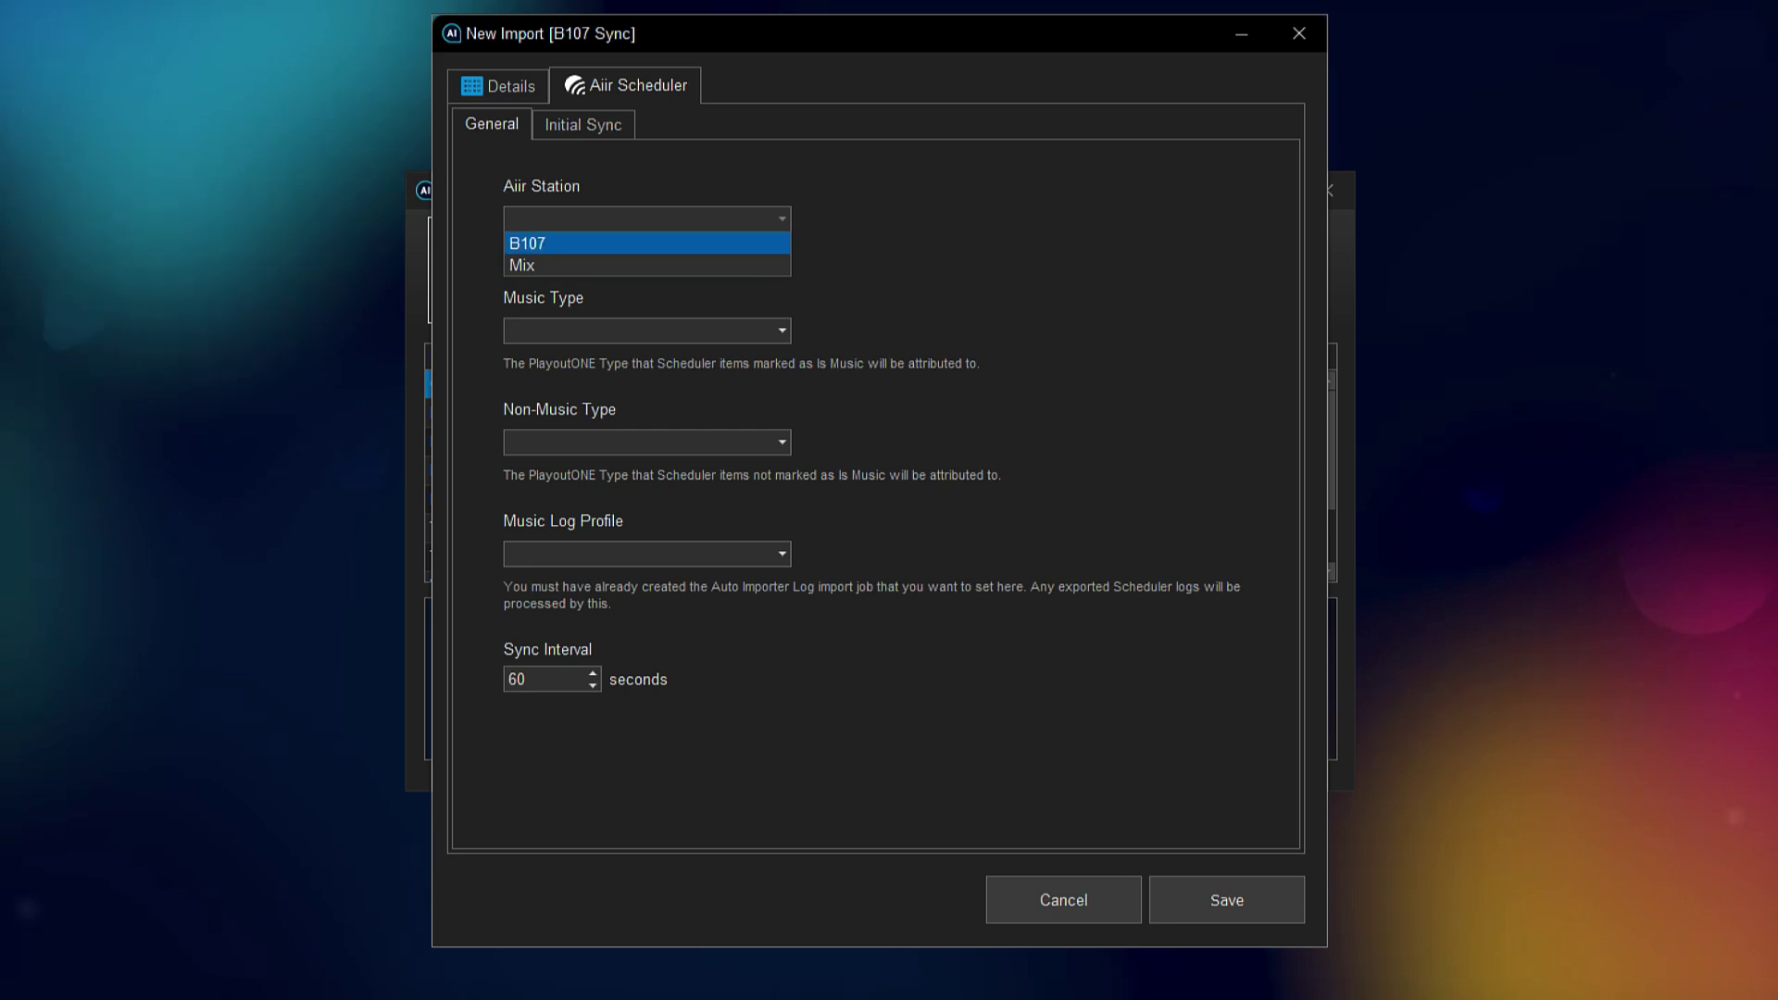
pyautogui.click(647, 244)
pyautogui.click(648, 331)
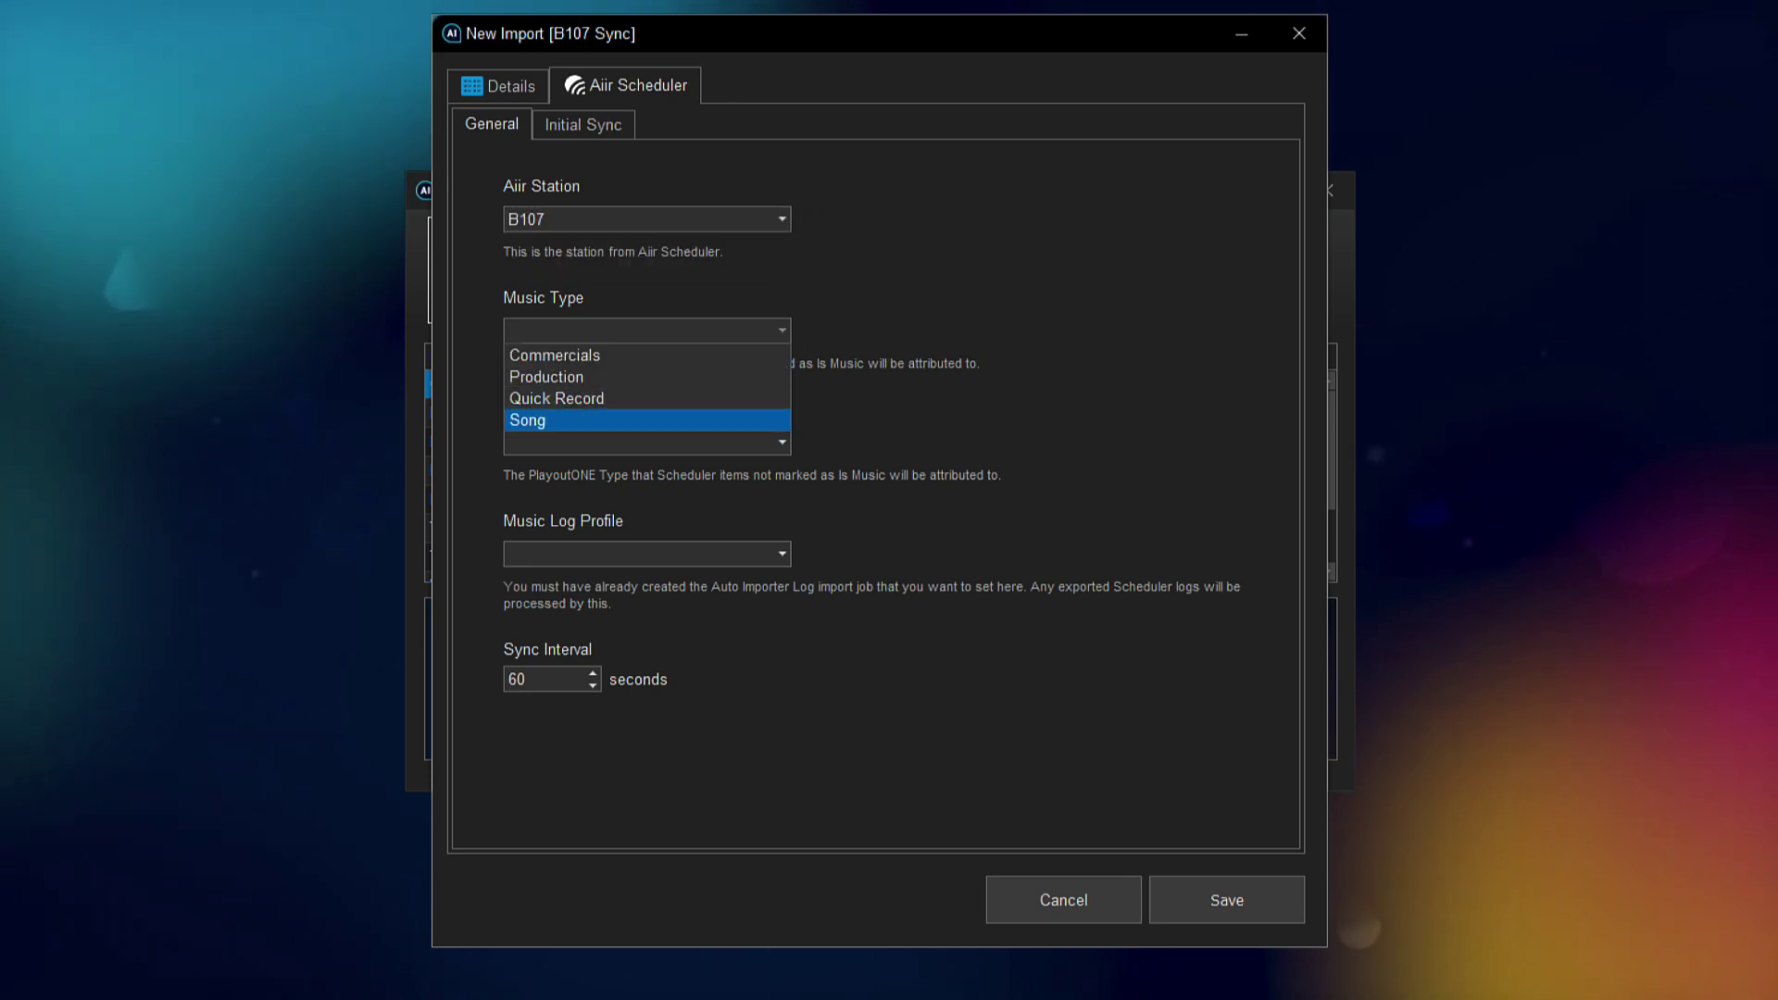
pyautogui.click(648, 420)
pyautogui.click(647, 442)
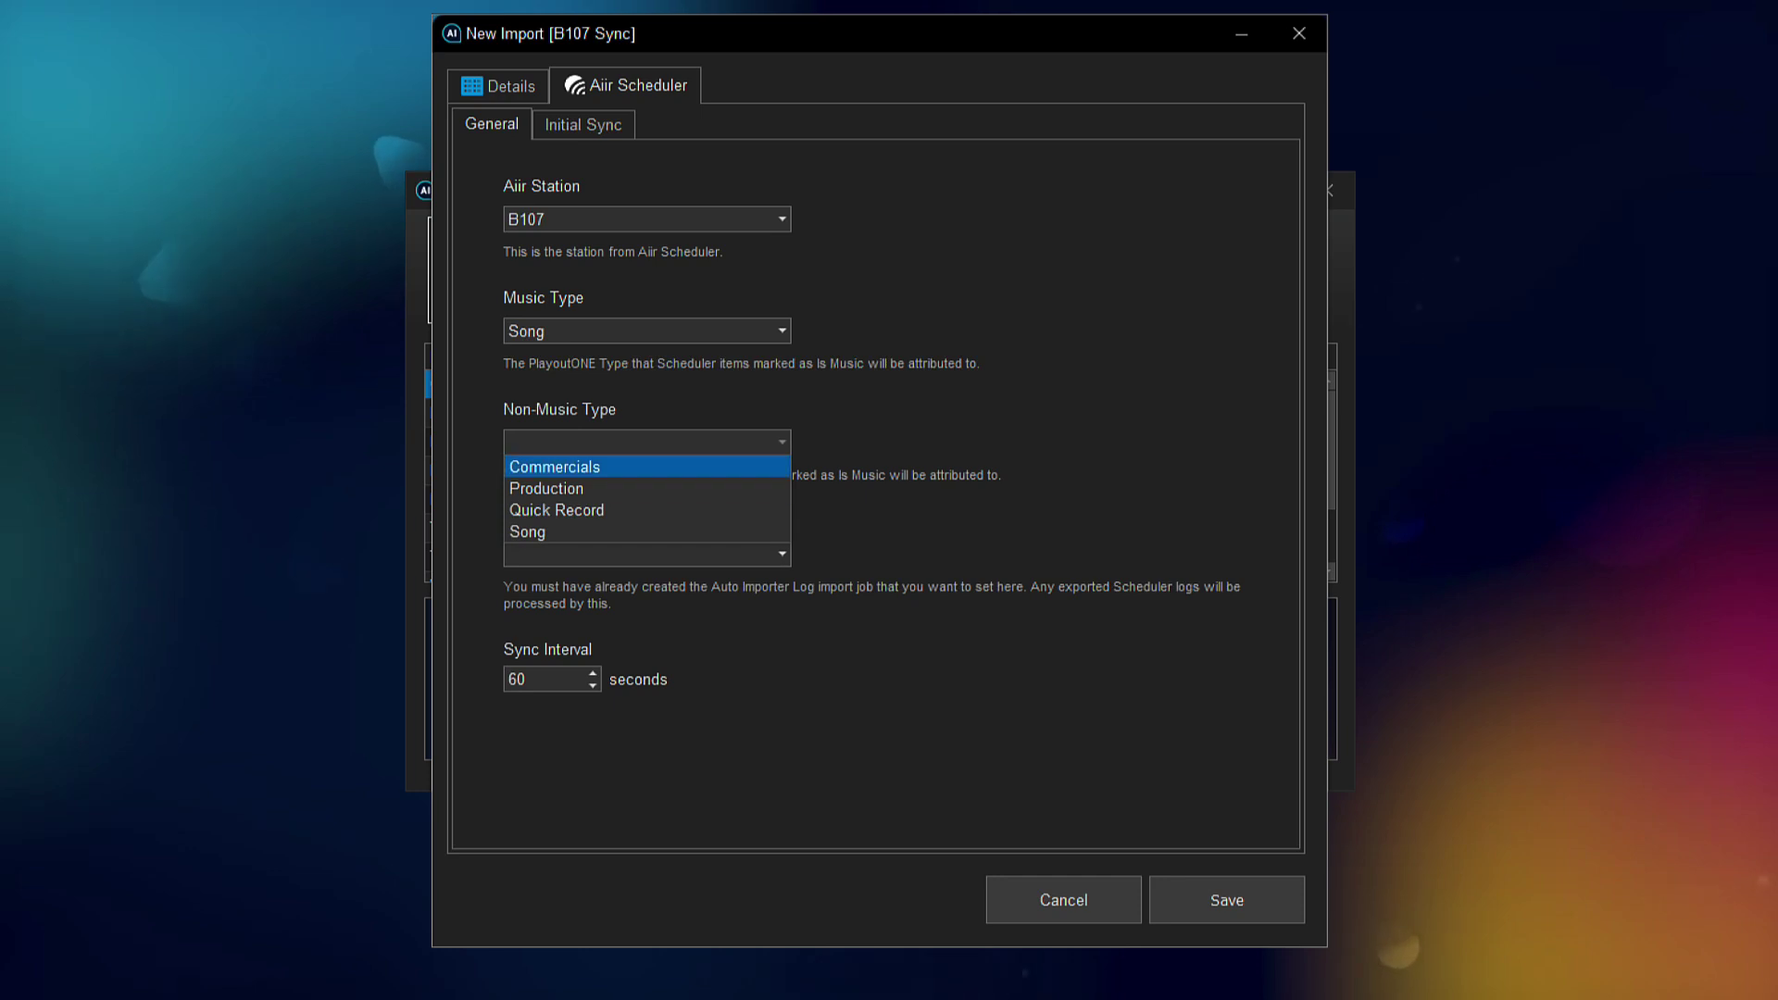
pyautogui.click(647, 487)
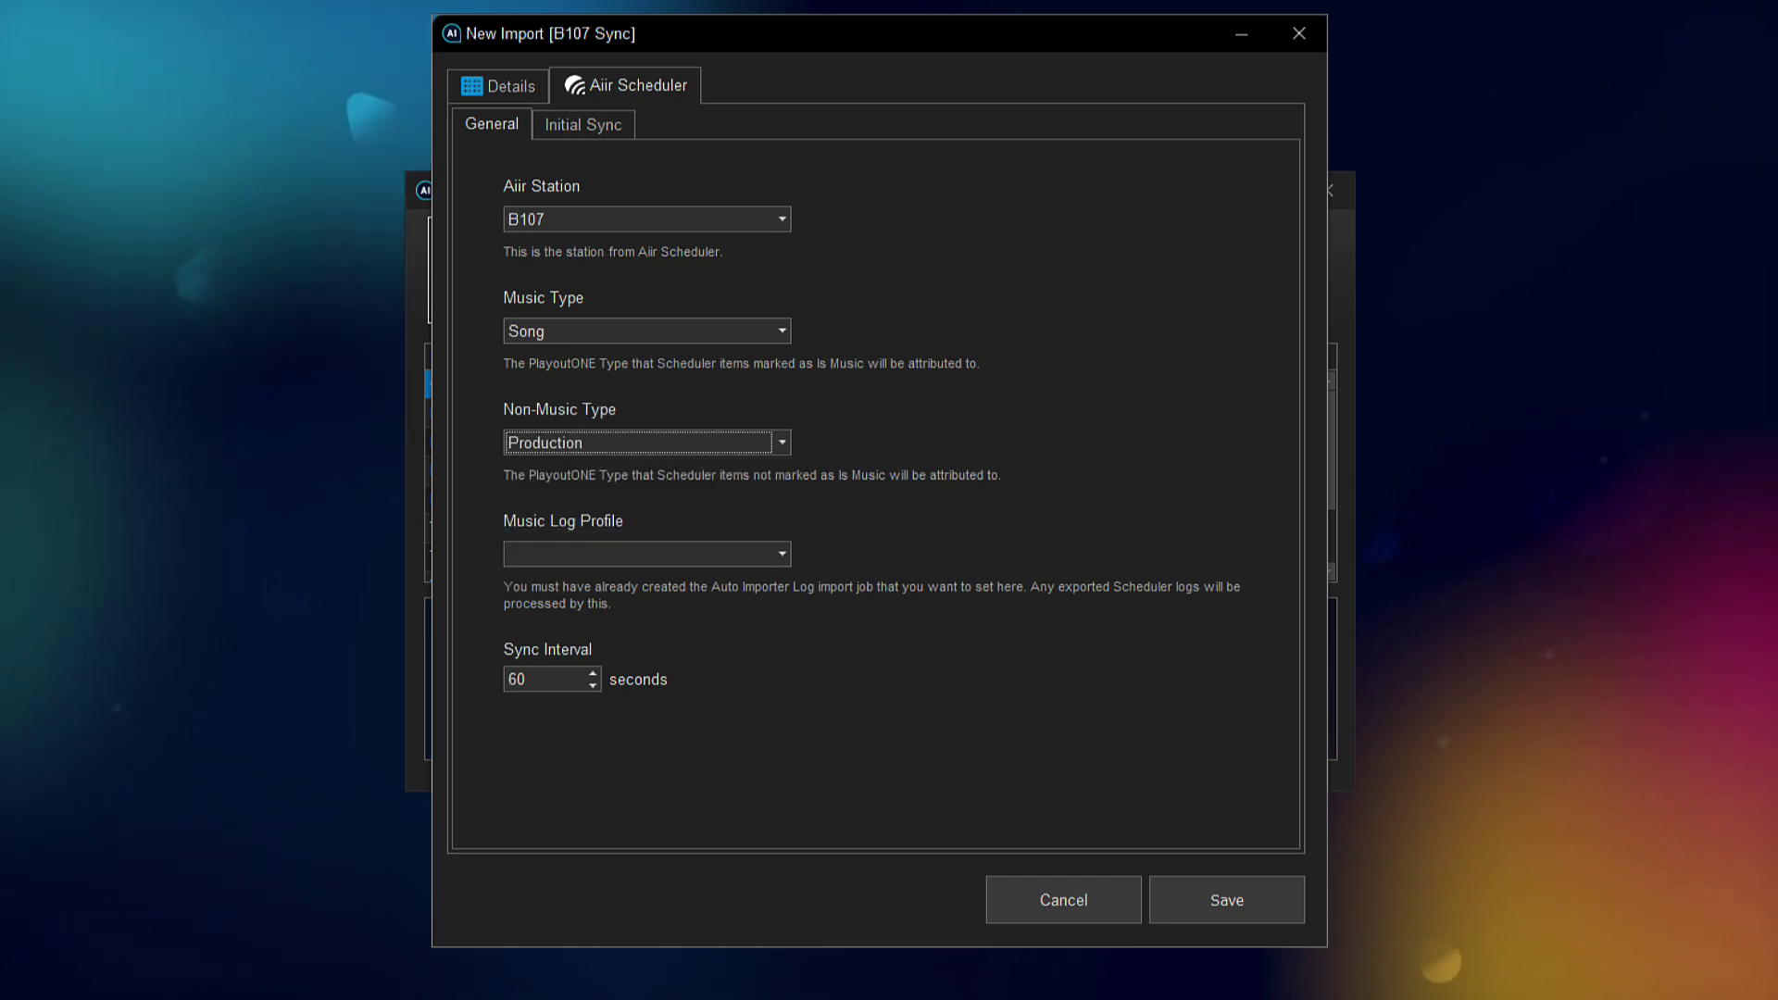
pyautogui.click(648, 554)
pyautogui.click(647, 578)
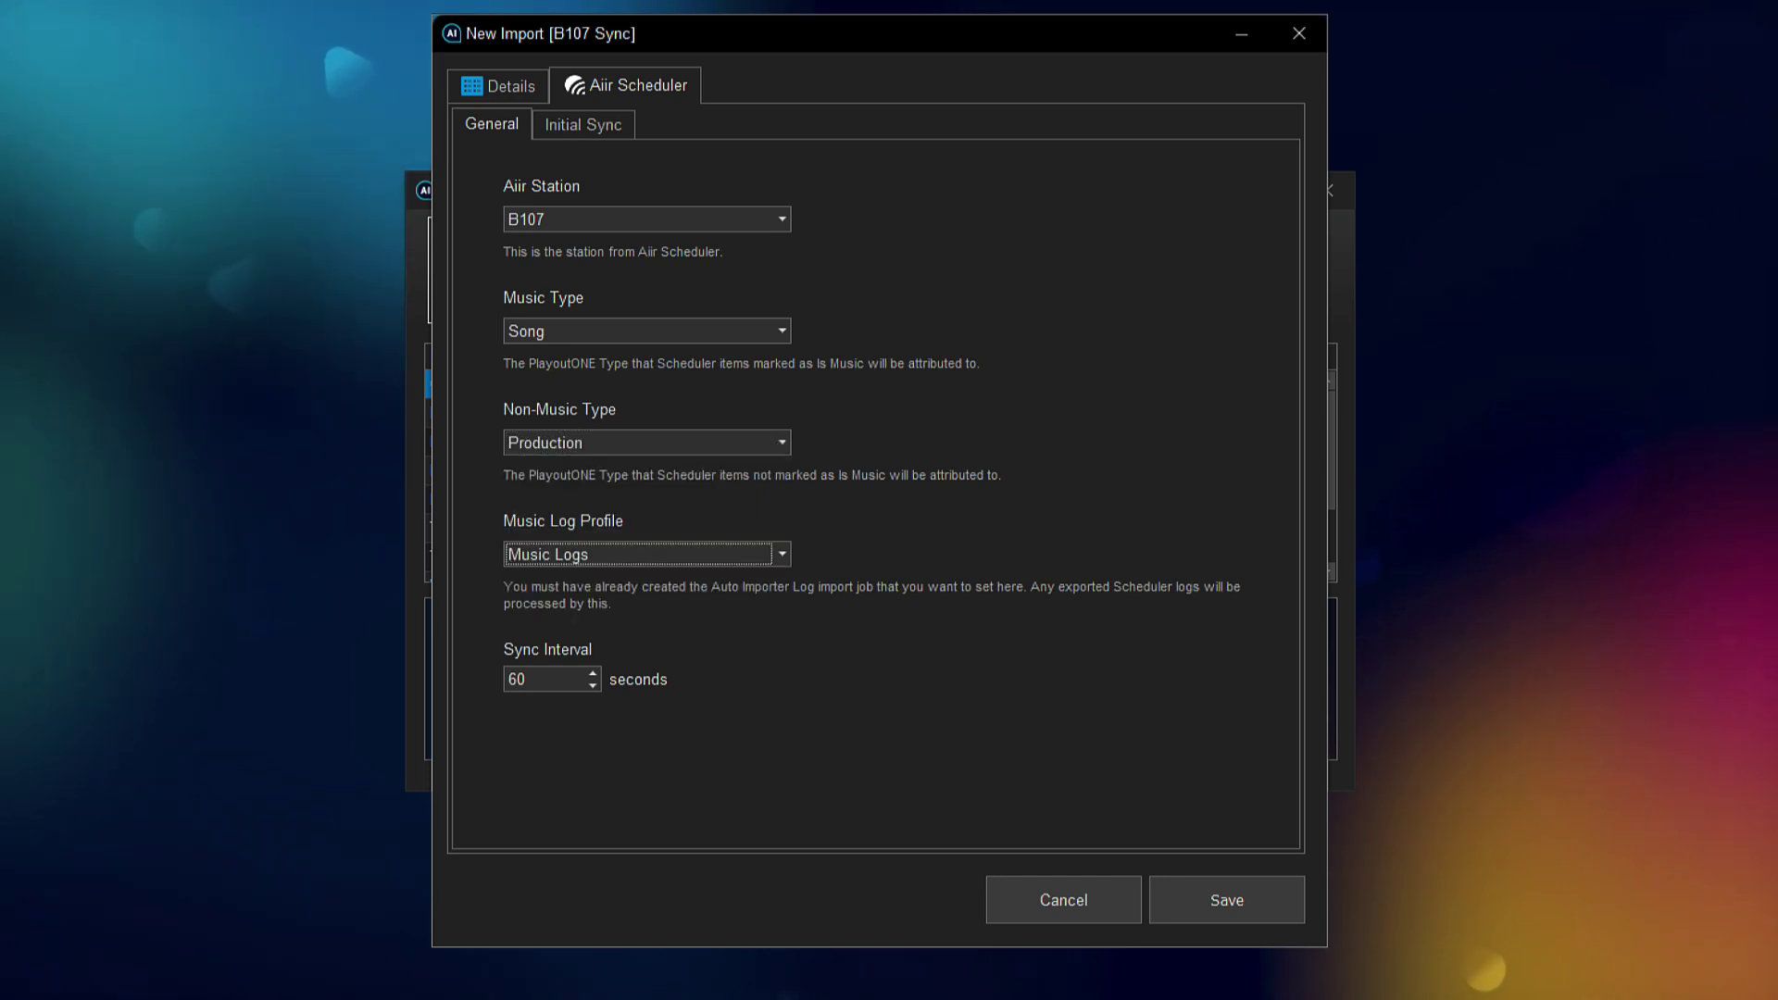
# Run the initial library sync, matching the Scheduler library's audio items to existing PlayoutONE items.
pyautogui.click(584, 125)
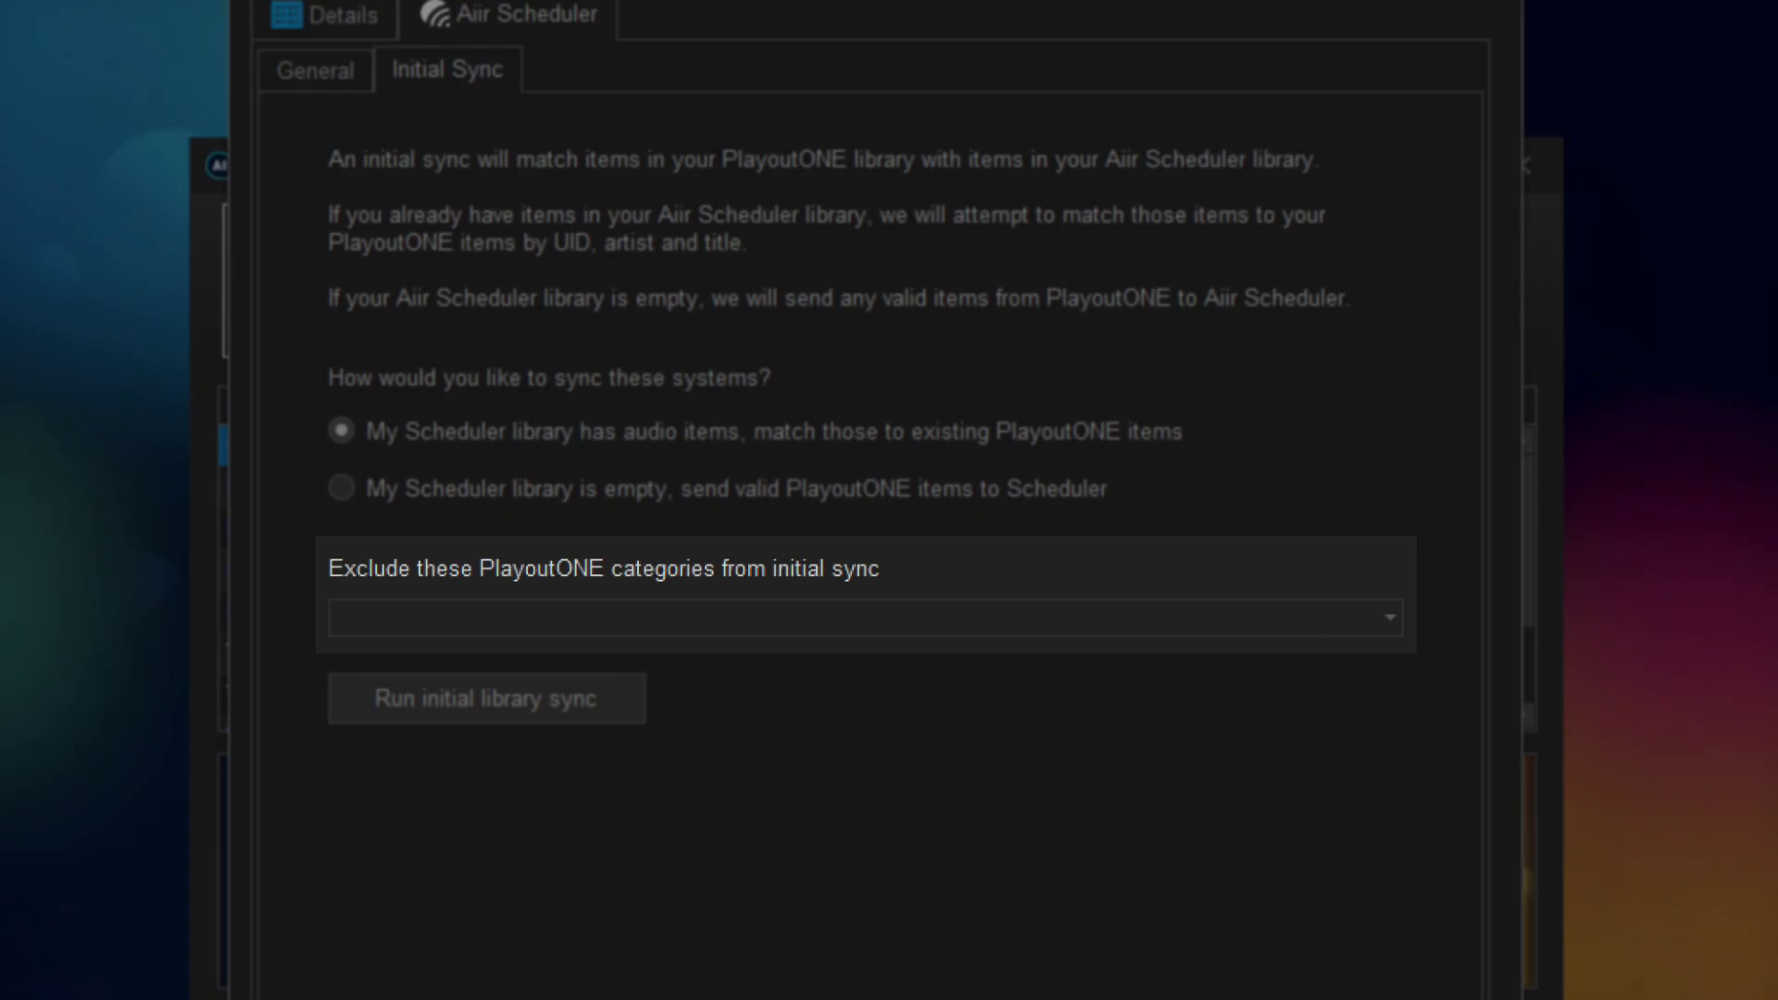
pyautogui.click(486, 699)
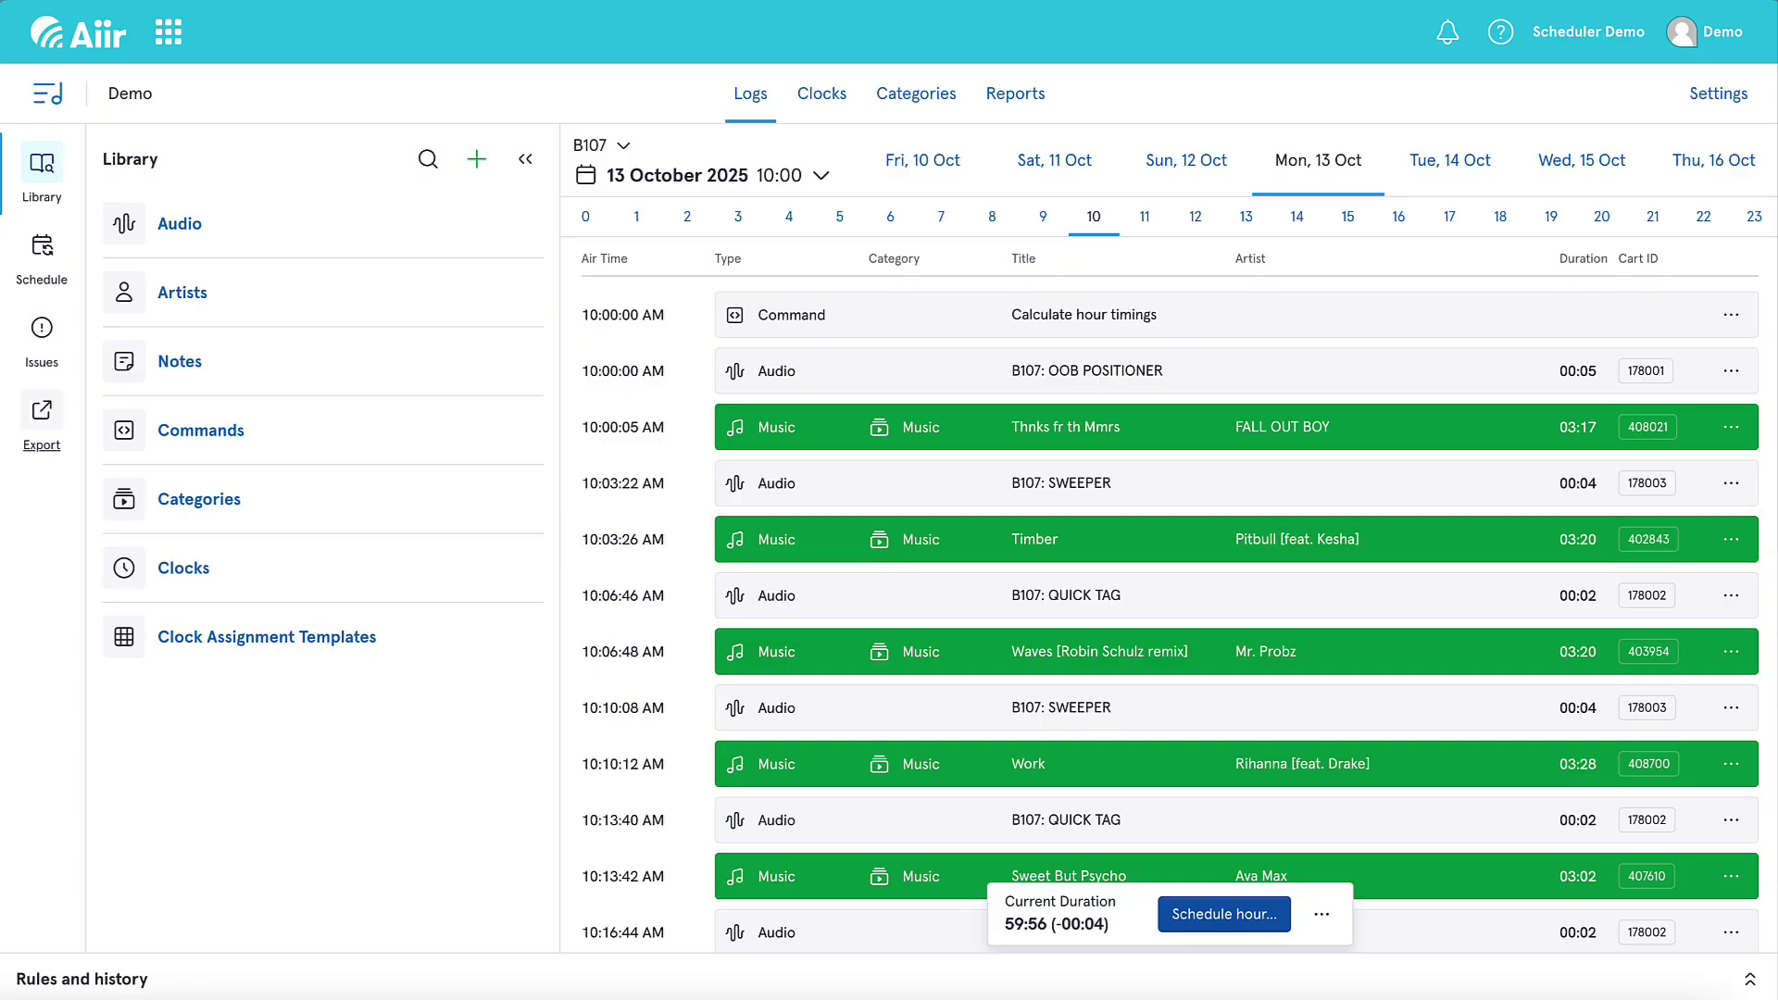
# In Aiir Scheduler, export the logs from 13 Oct 2025 to 19 Oct 2025 to B107: PlayoutONE Pro direct sync.
pyautogui.click(42, 421)
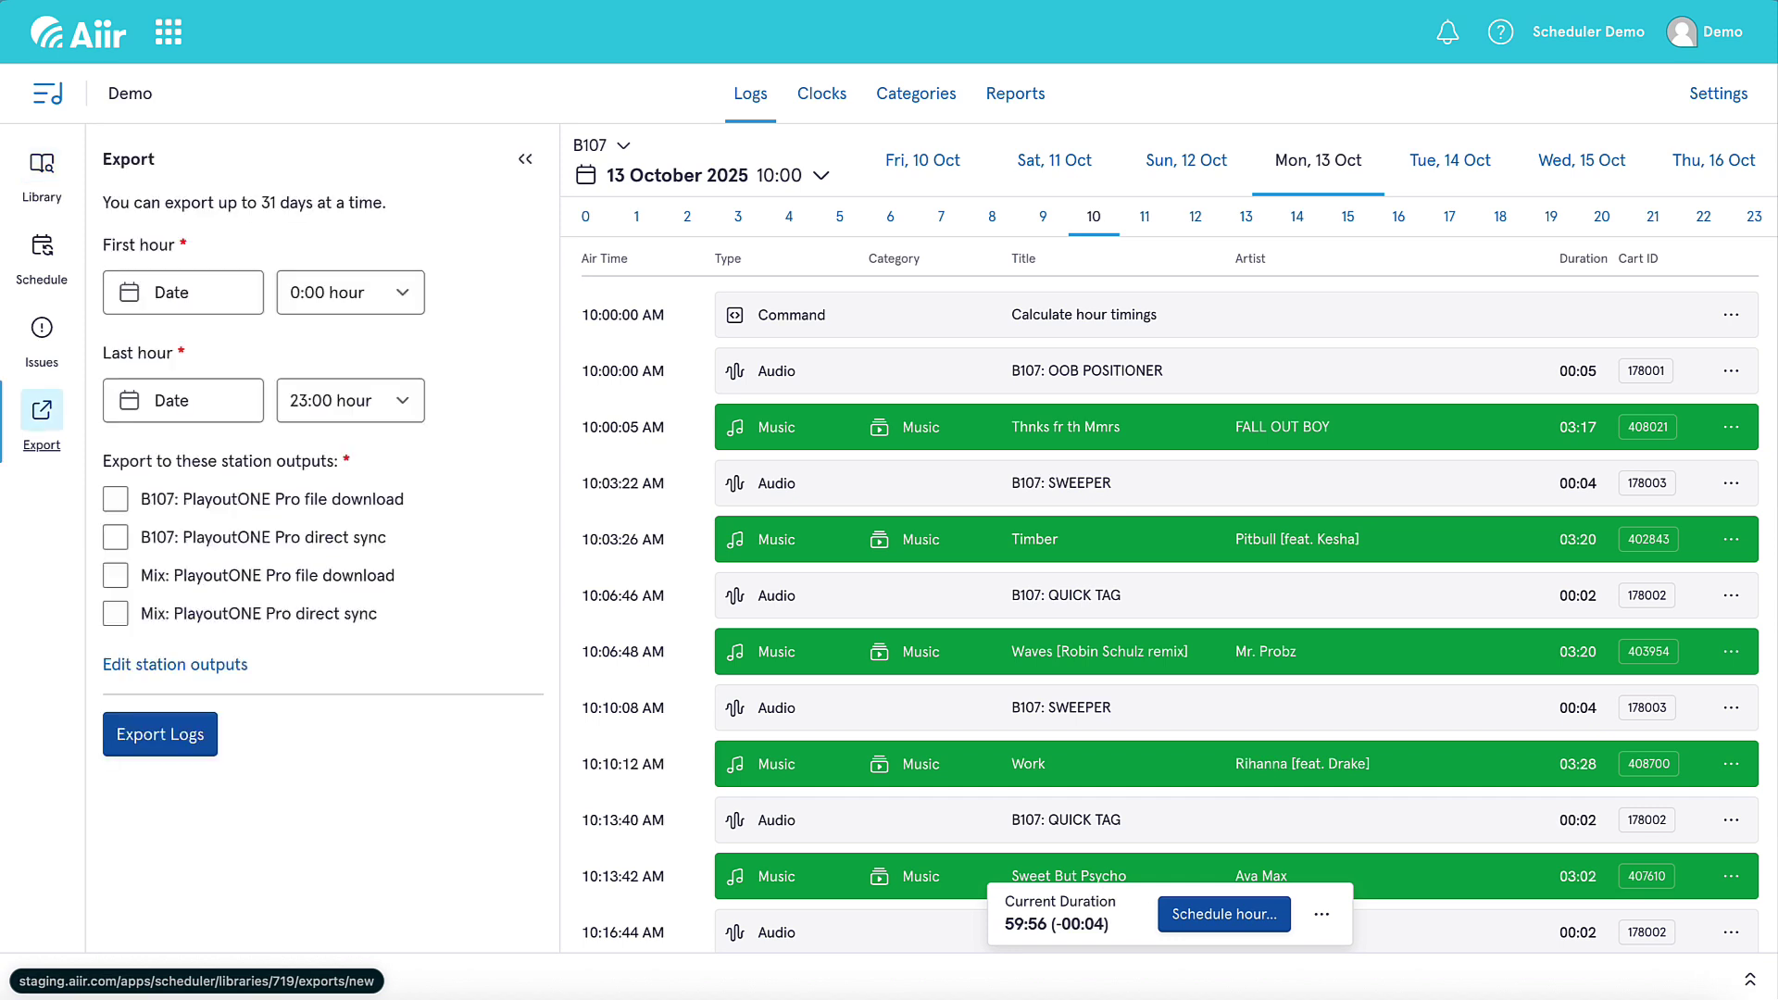
pyautogui.click(171, 291)
pyautogui.click(130, 524)
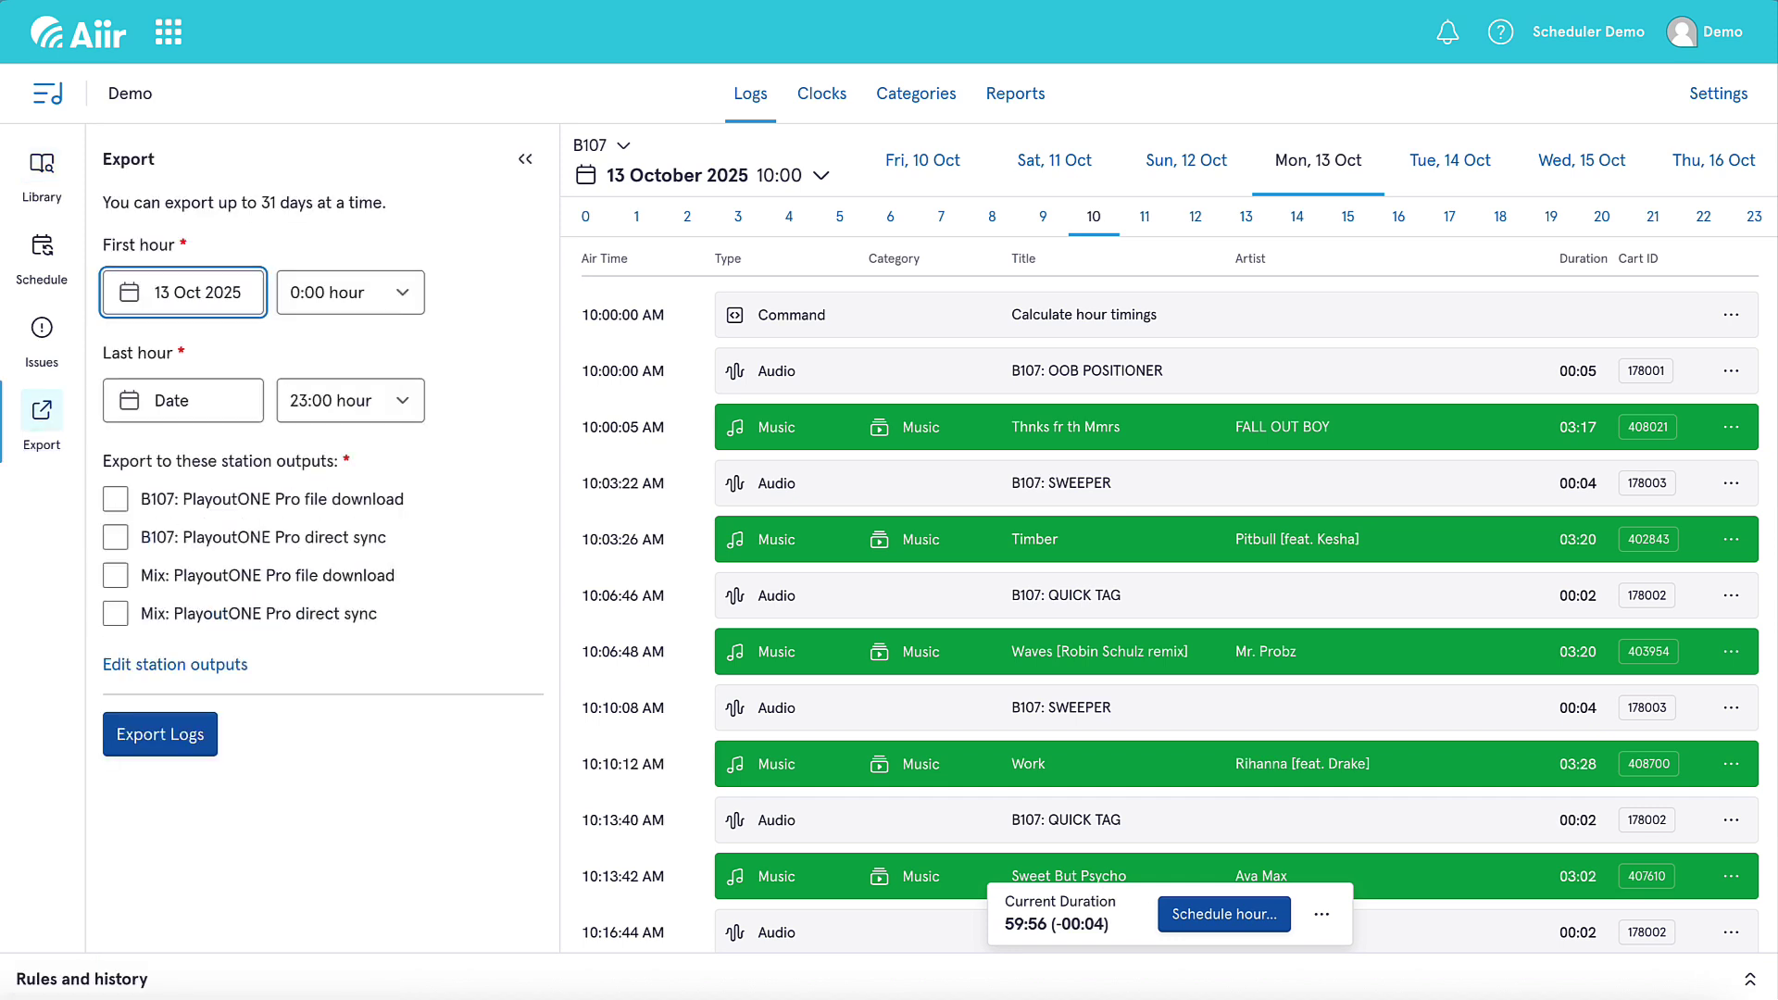
pyautogui.click(183, 401)
pyautogui.click(360, 633)
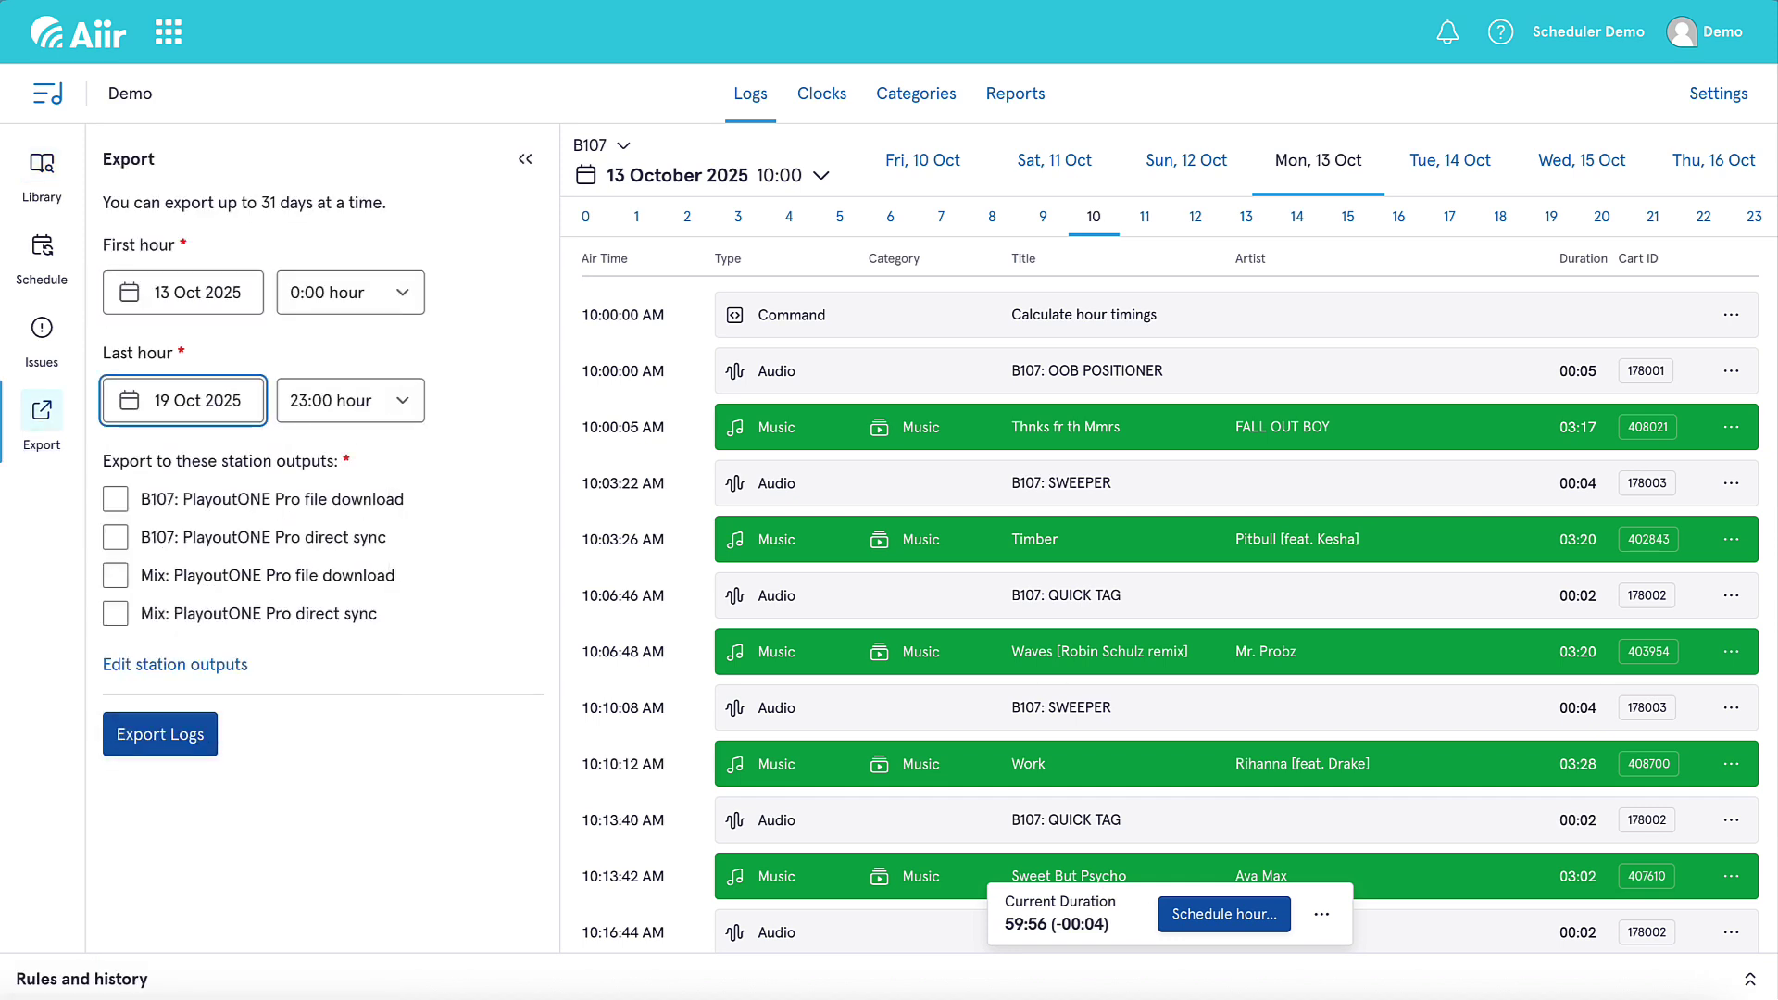
pyautogui.click(116, 537)
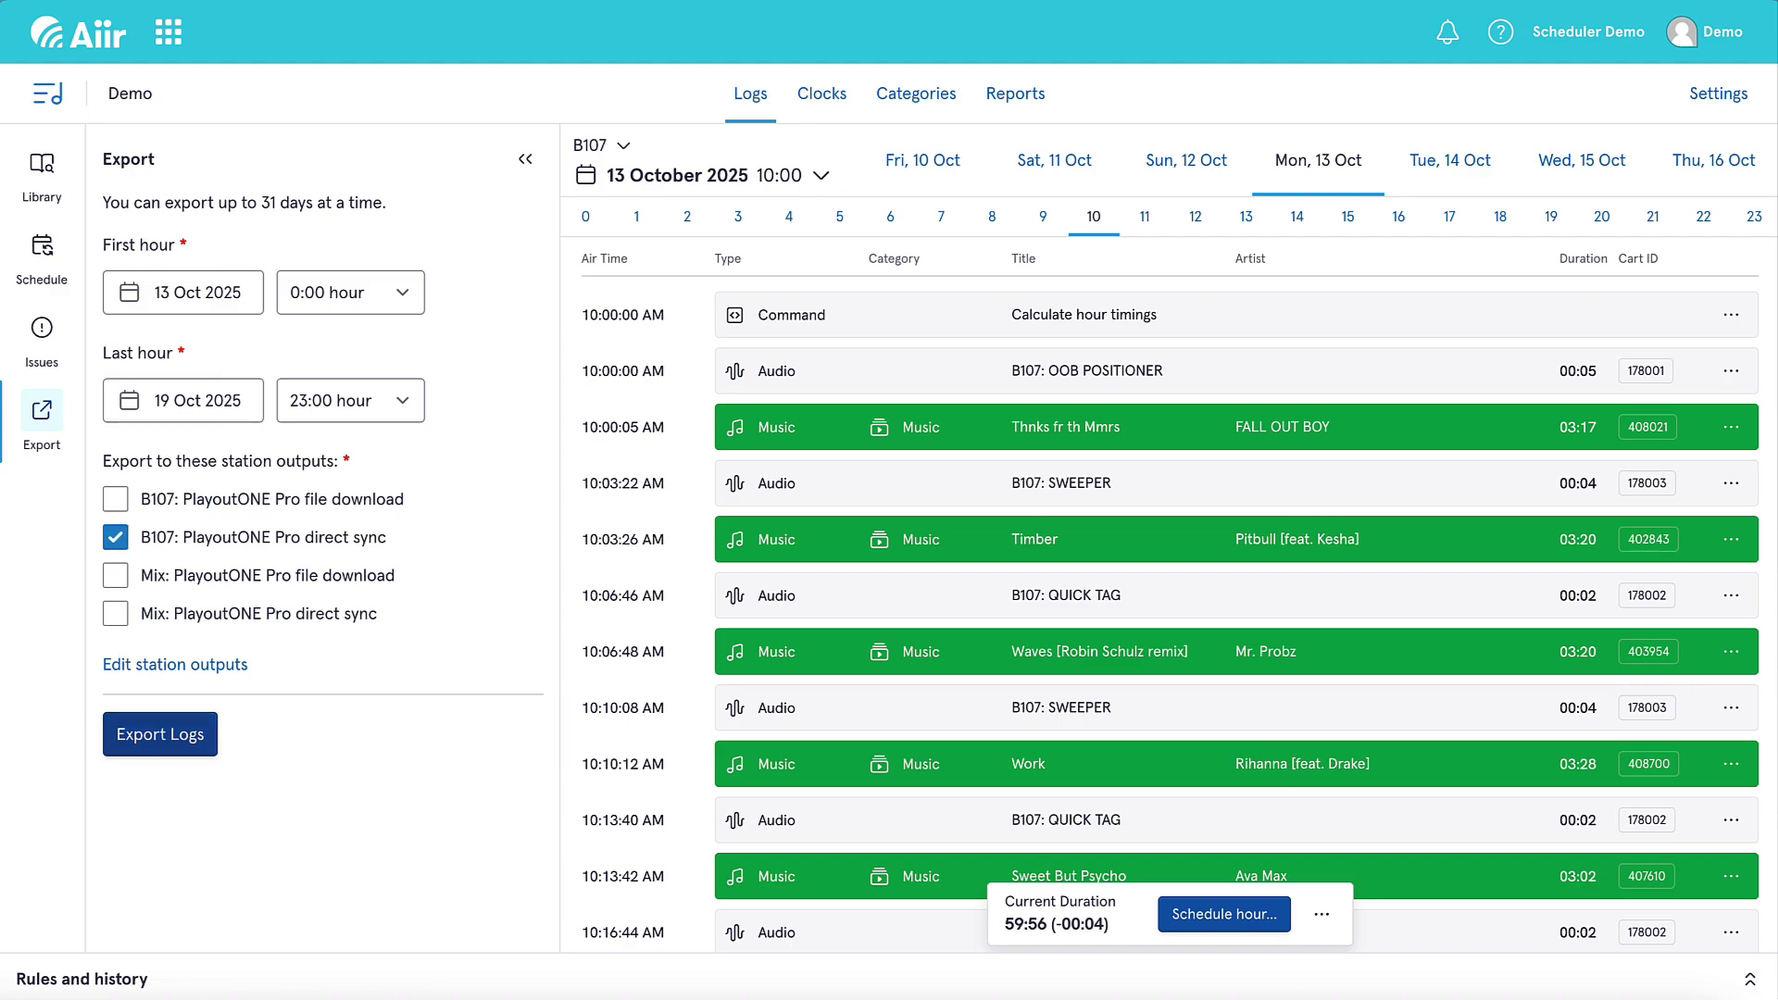
pyautogui.click(159, 733)
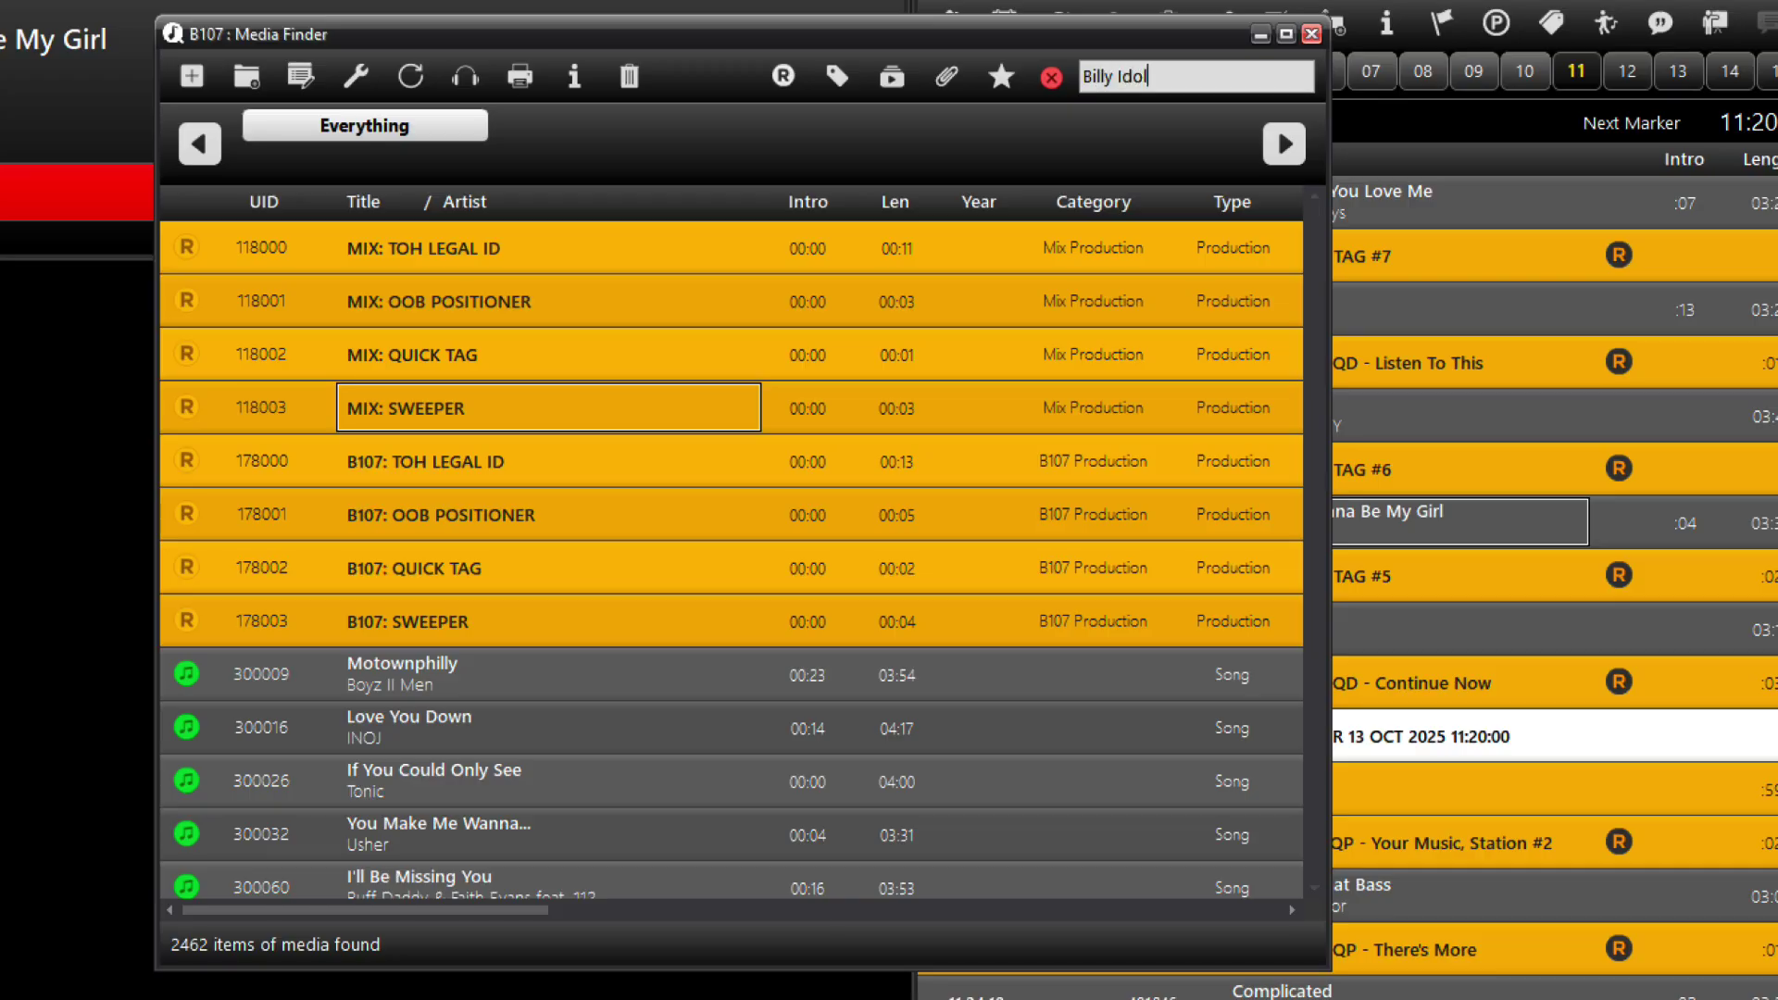
# Search PlayoutONE's B107 Media Finder for Billy Idol.
pyautogui.press('Return')
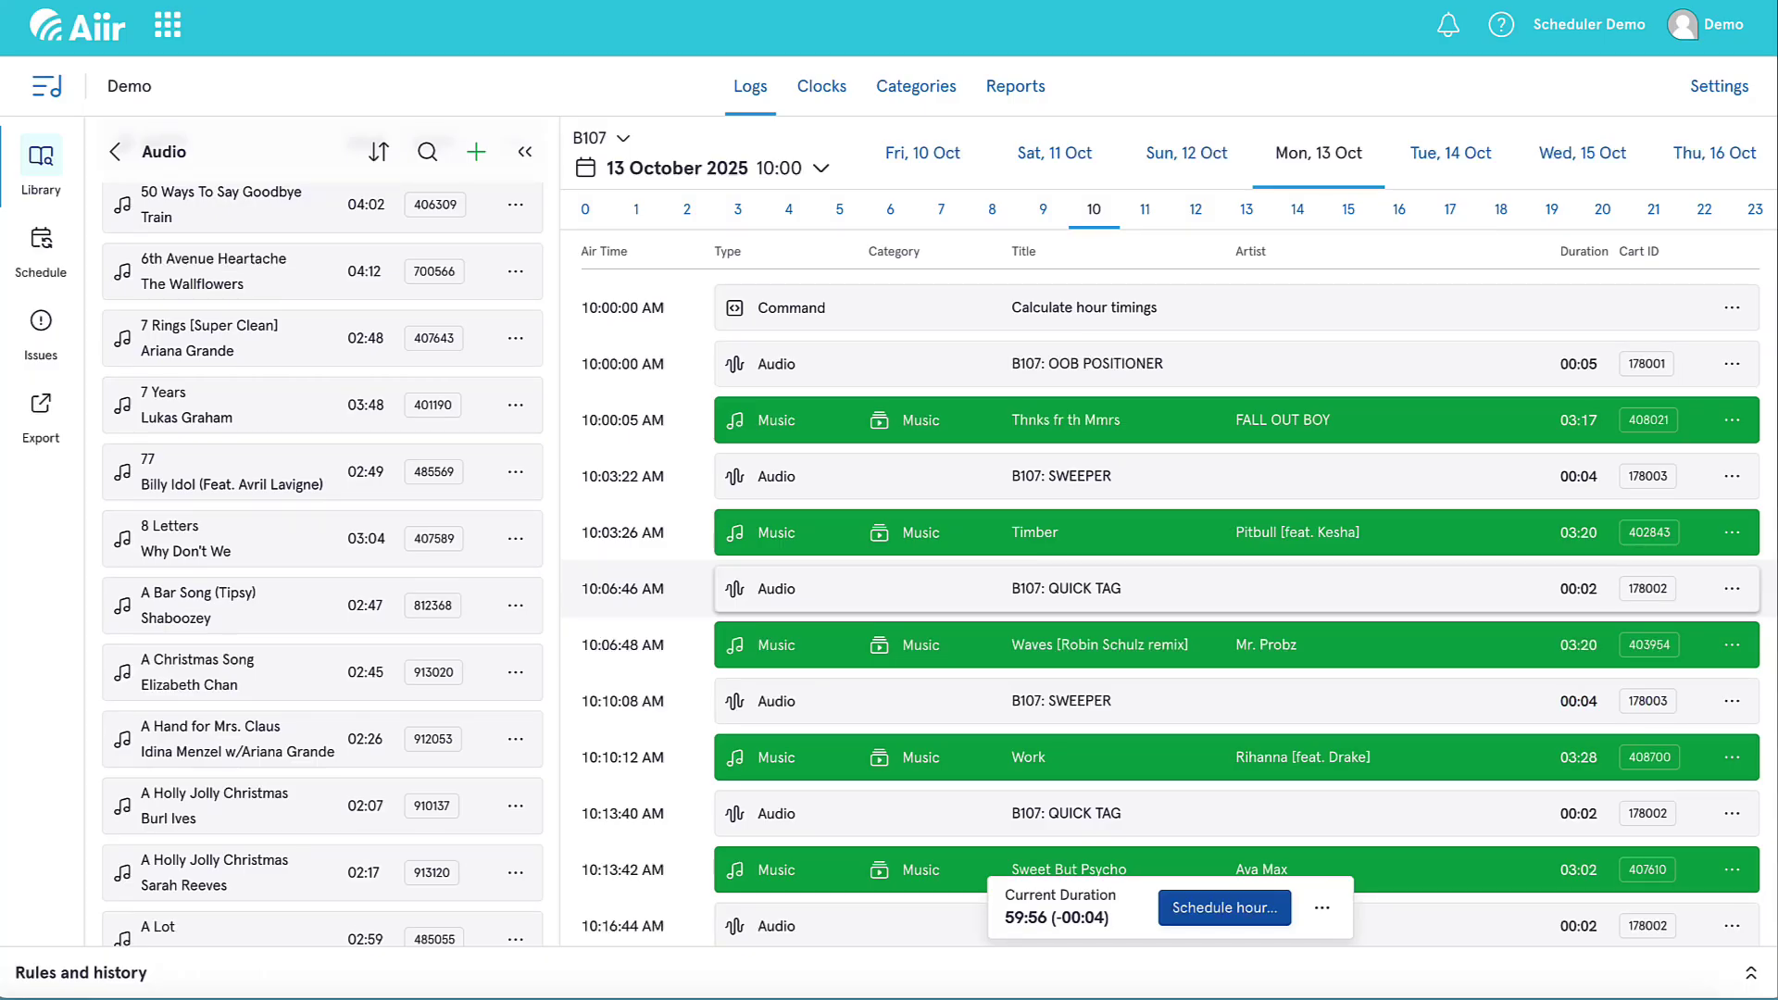
# In Aiir Scheduler, edit the song 77, replacing its artist with a newly created Billy Idol, billed feat. Avril Lavigne.
pyautogui.click(231, 472)
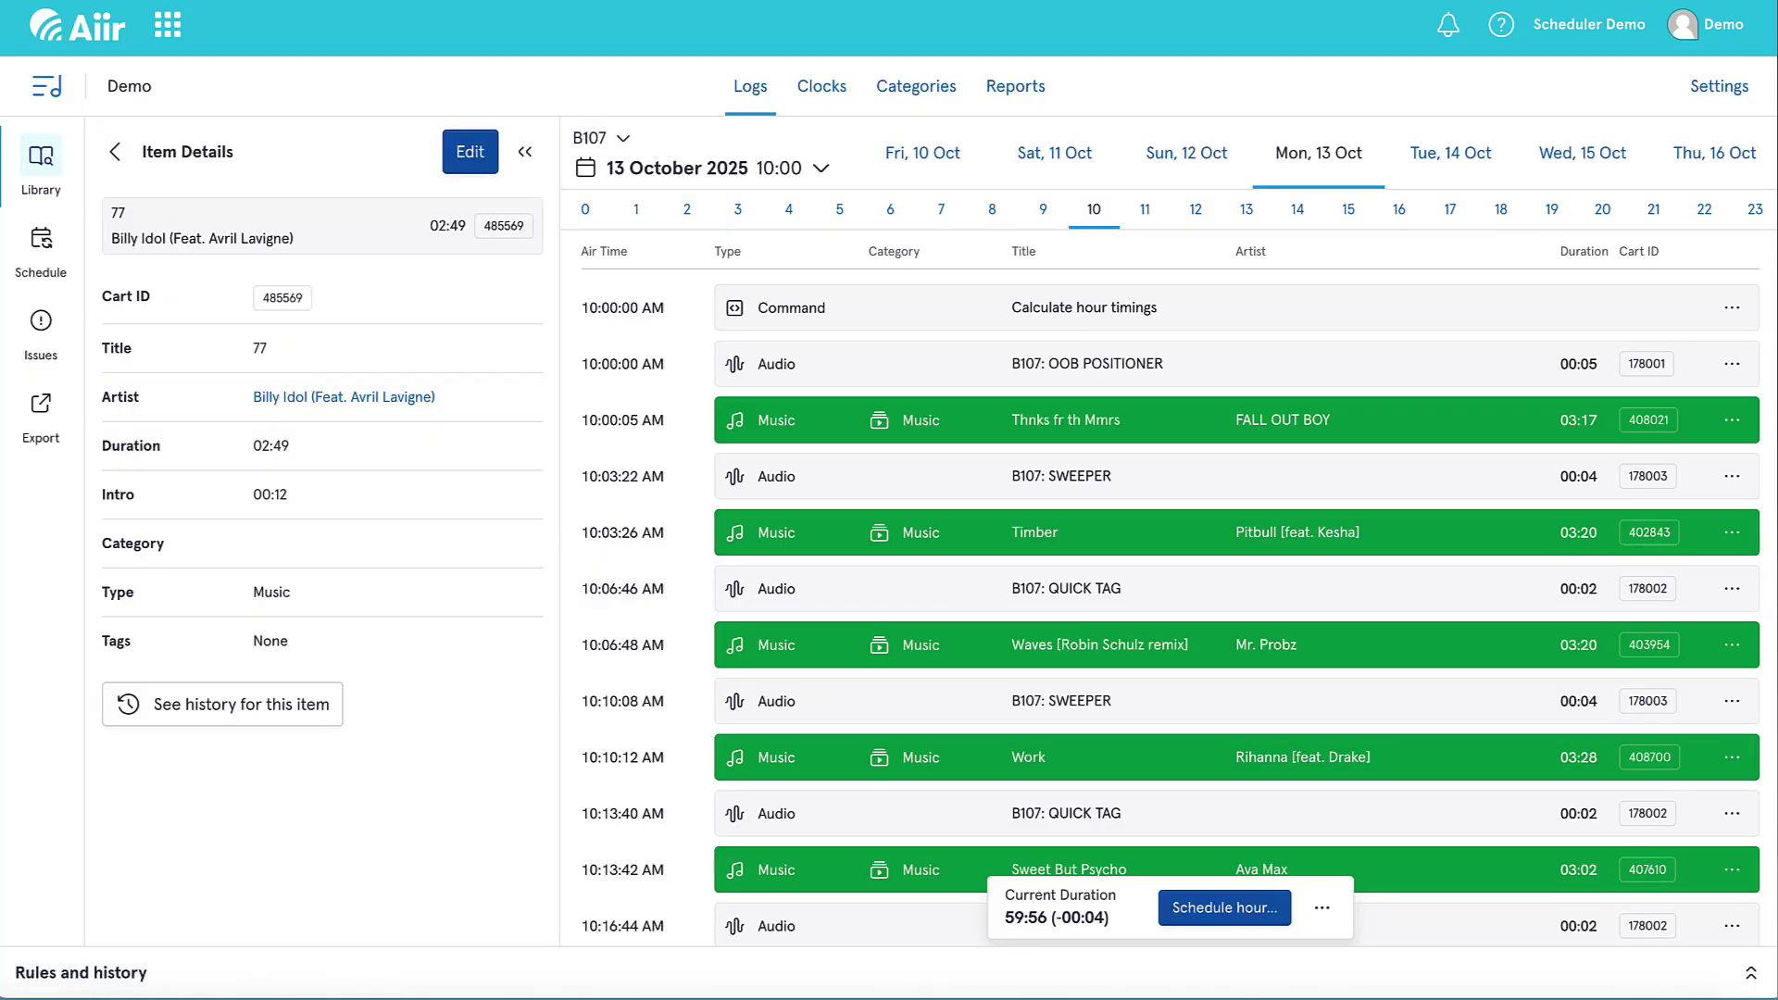
pyautogui.click(470, 151)
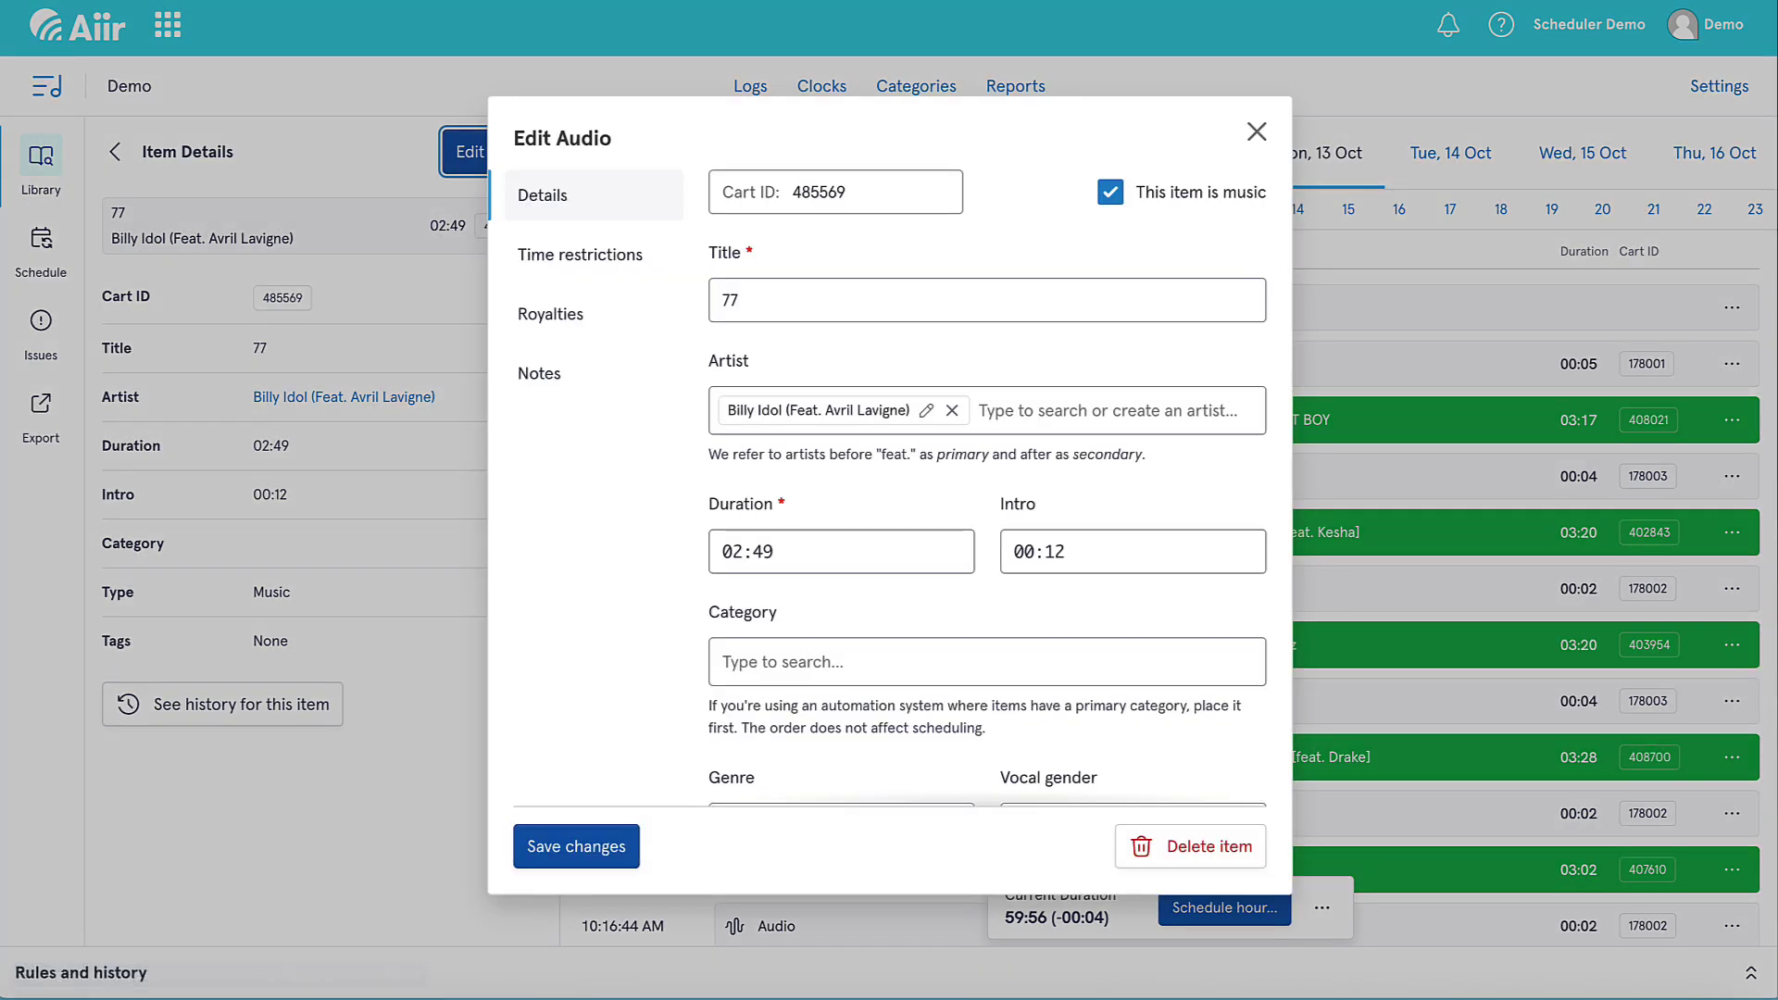
pyautogui.click(951, 411)
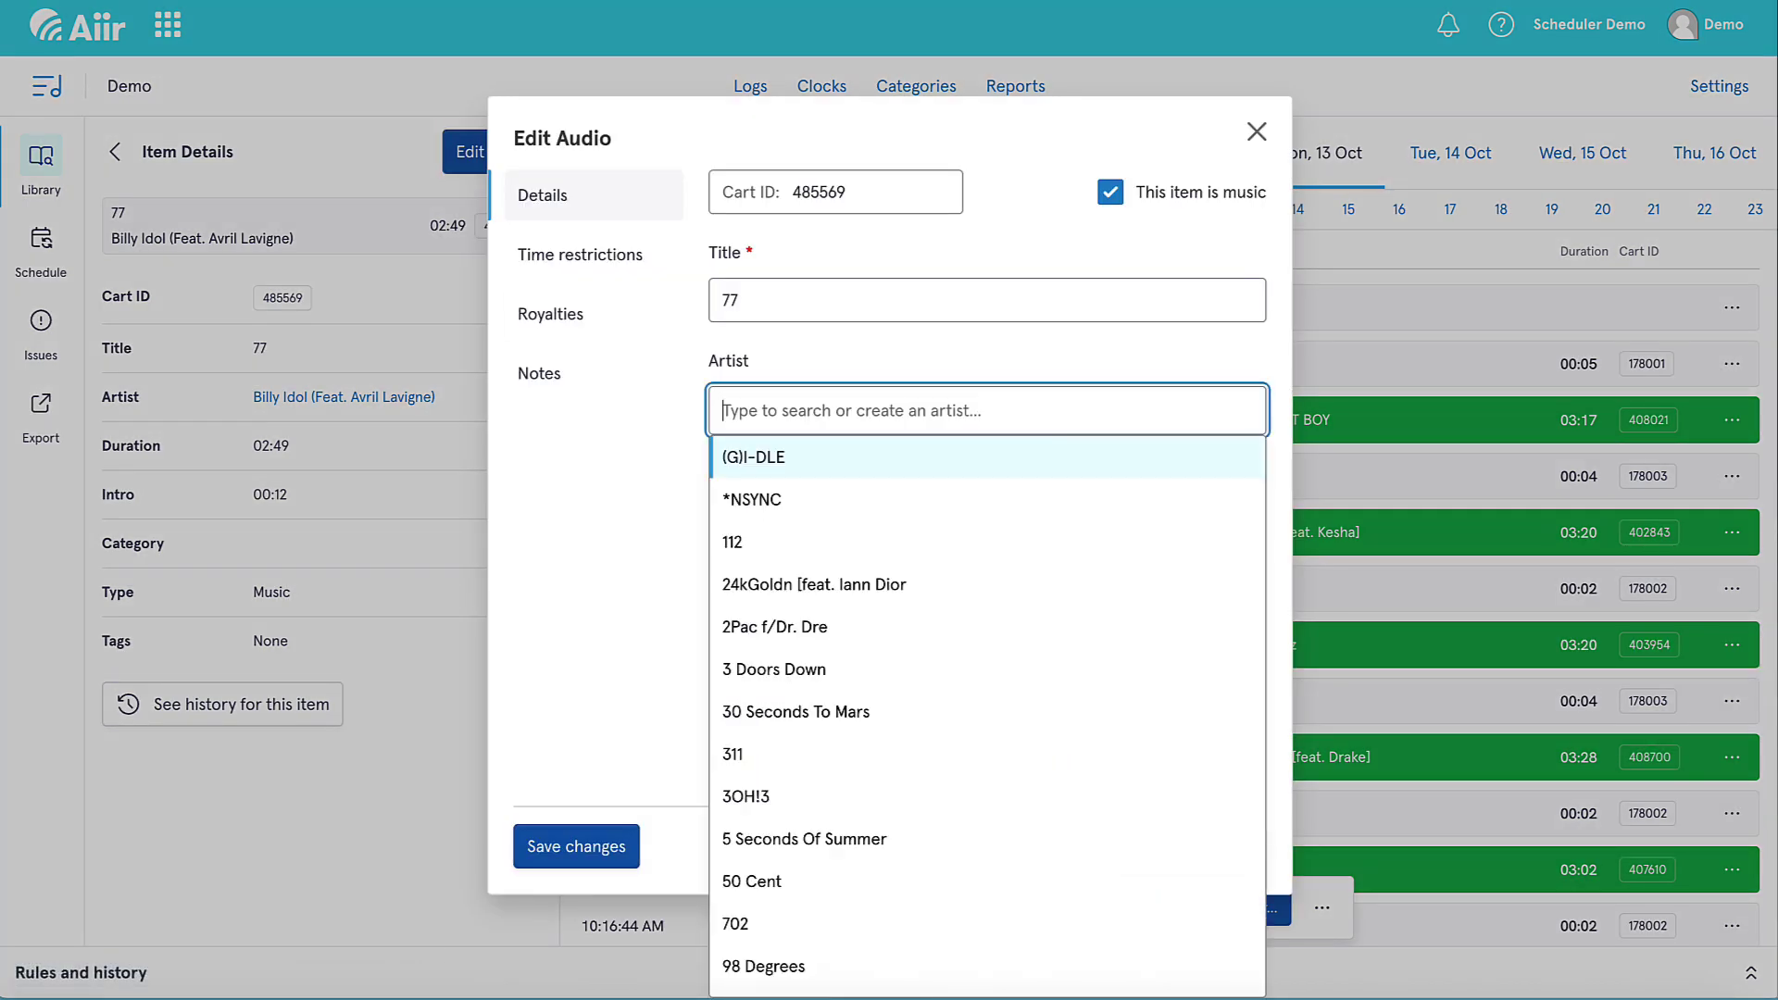
pyautogui.write('Billy Idol')
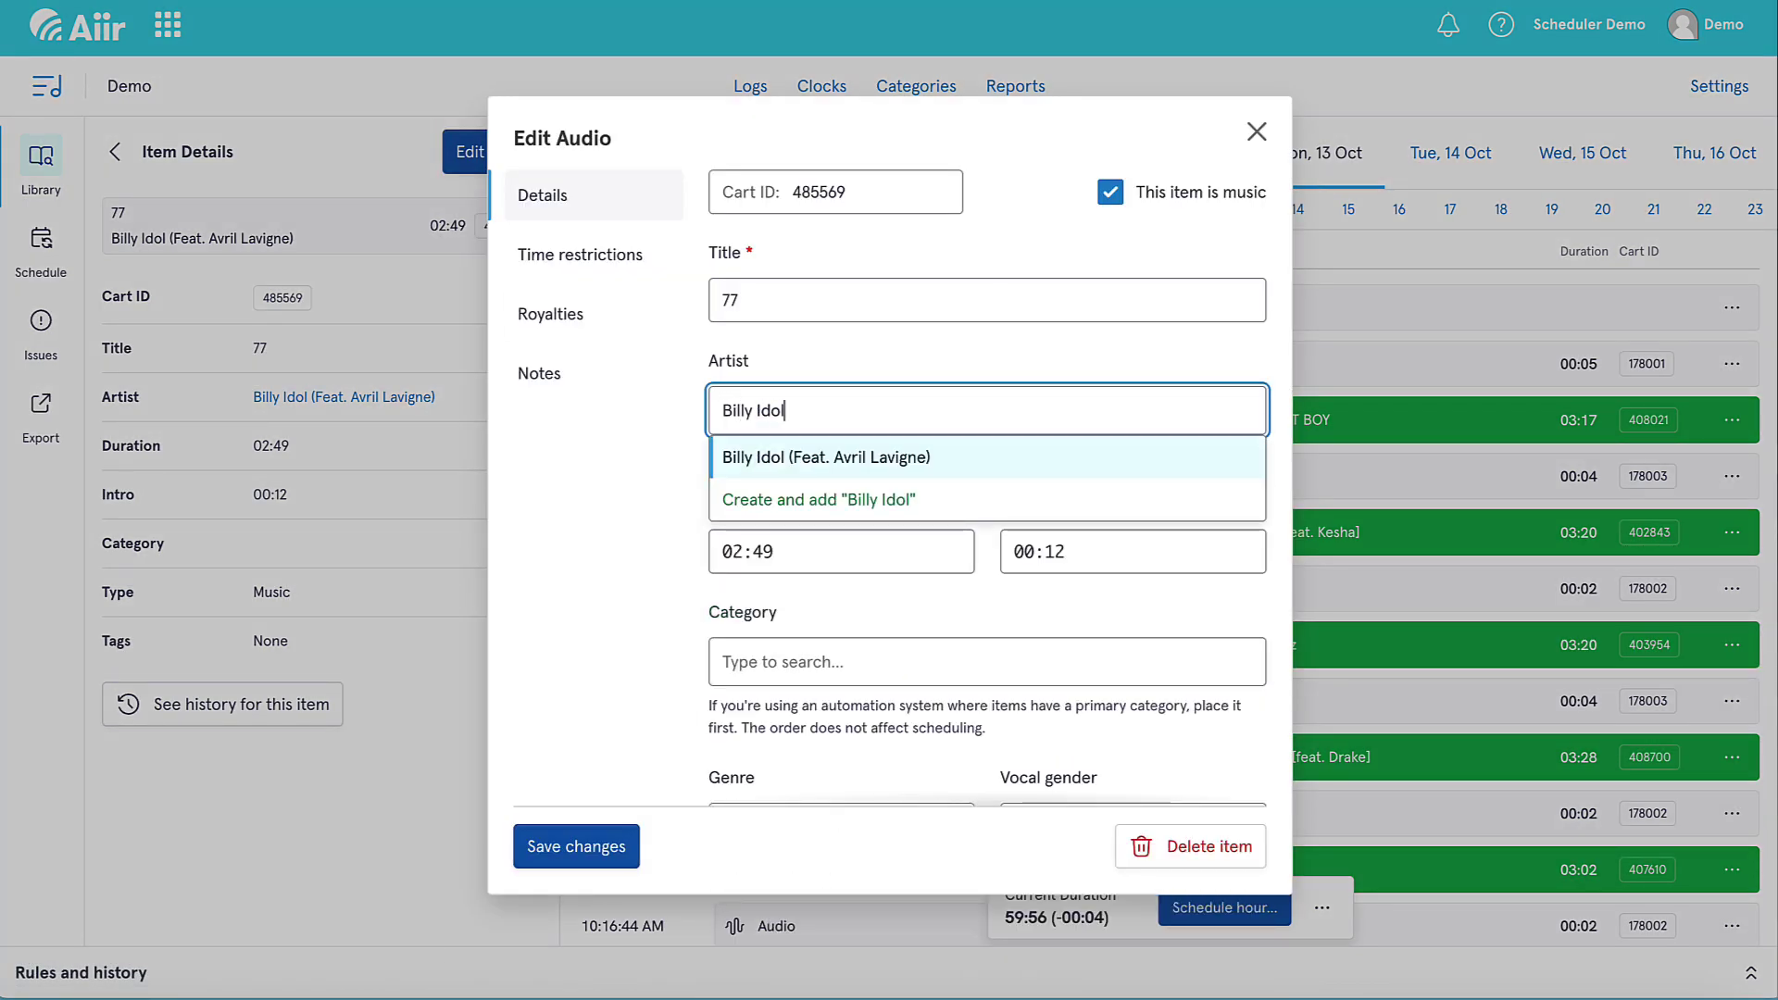
pyautogui.press('Down')
pyautogui.press('Return')
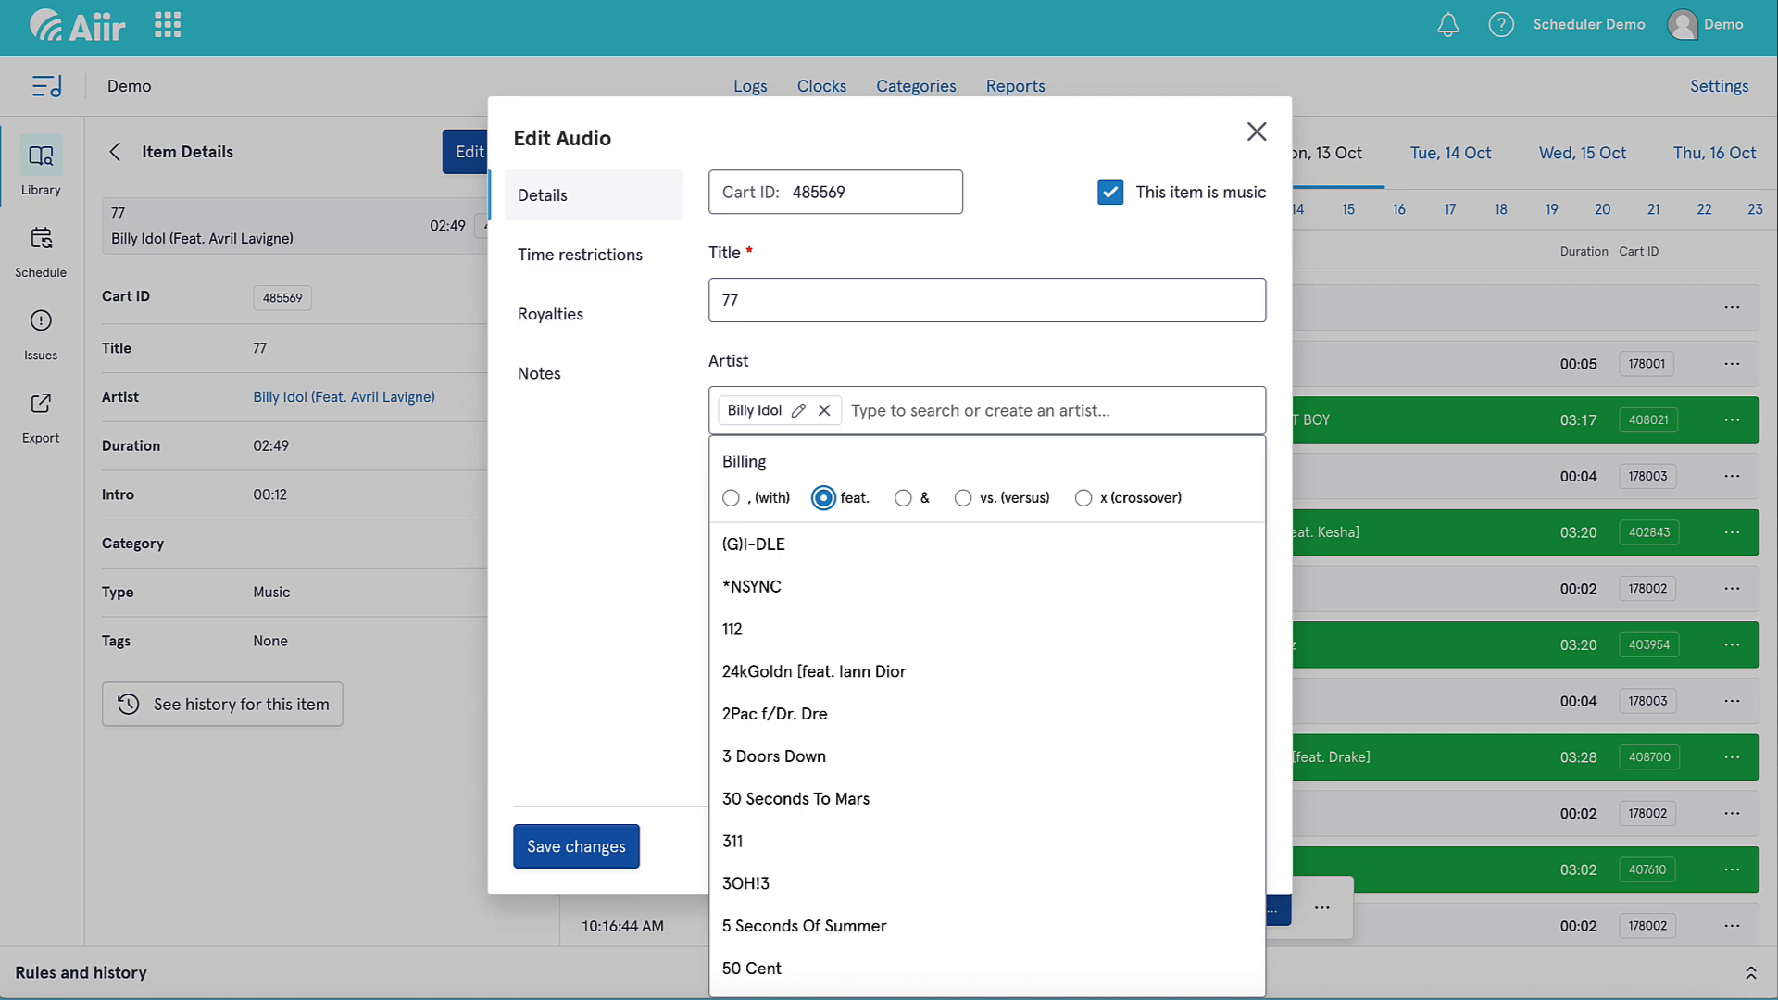
pyautogui.write('avr')
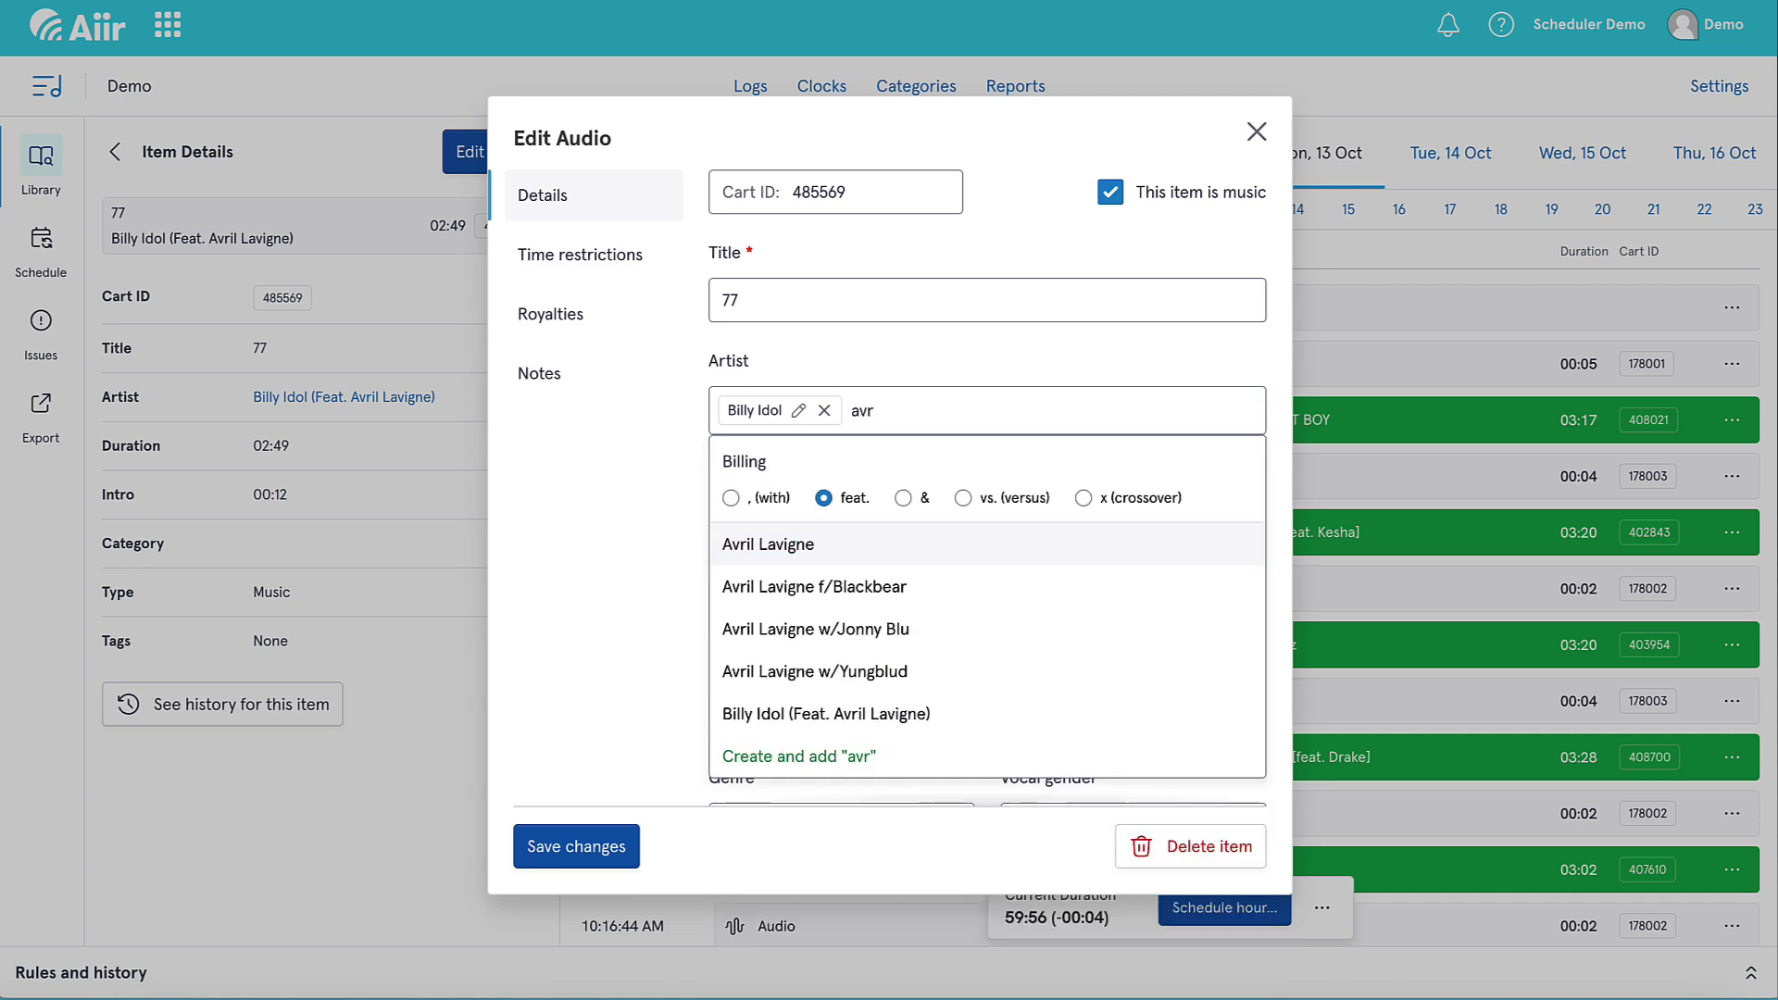
pyautogui.press('Return')
pyautogui.press('Escape')
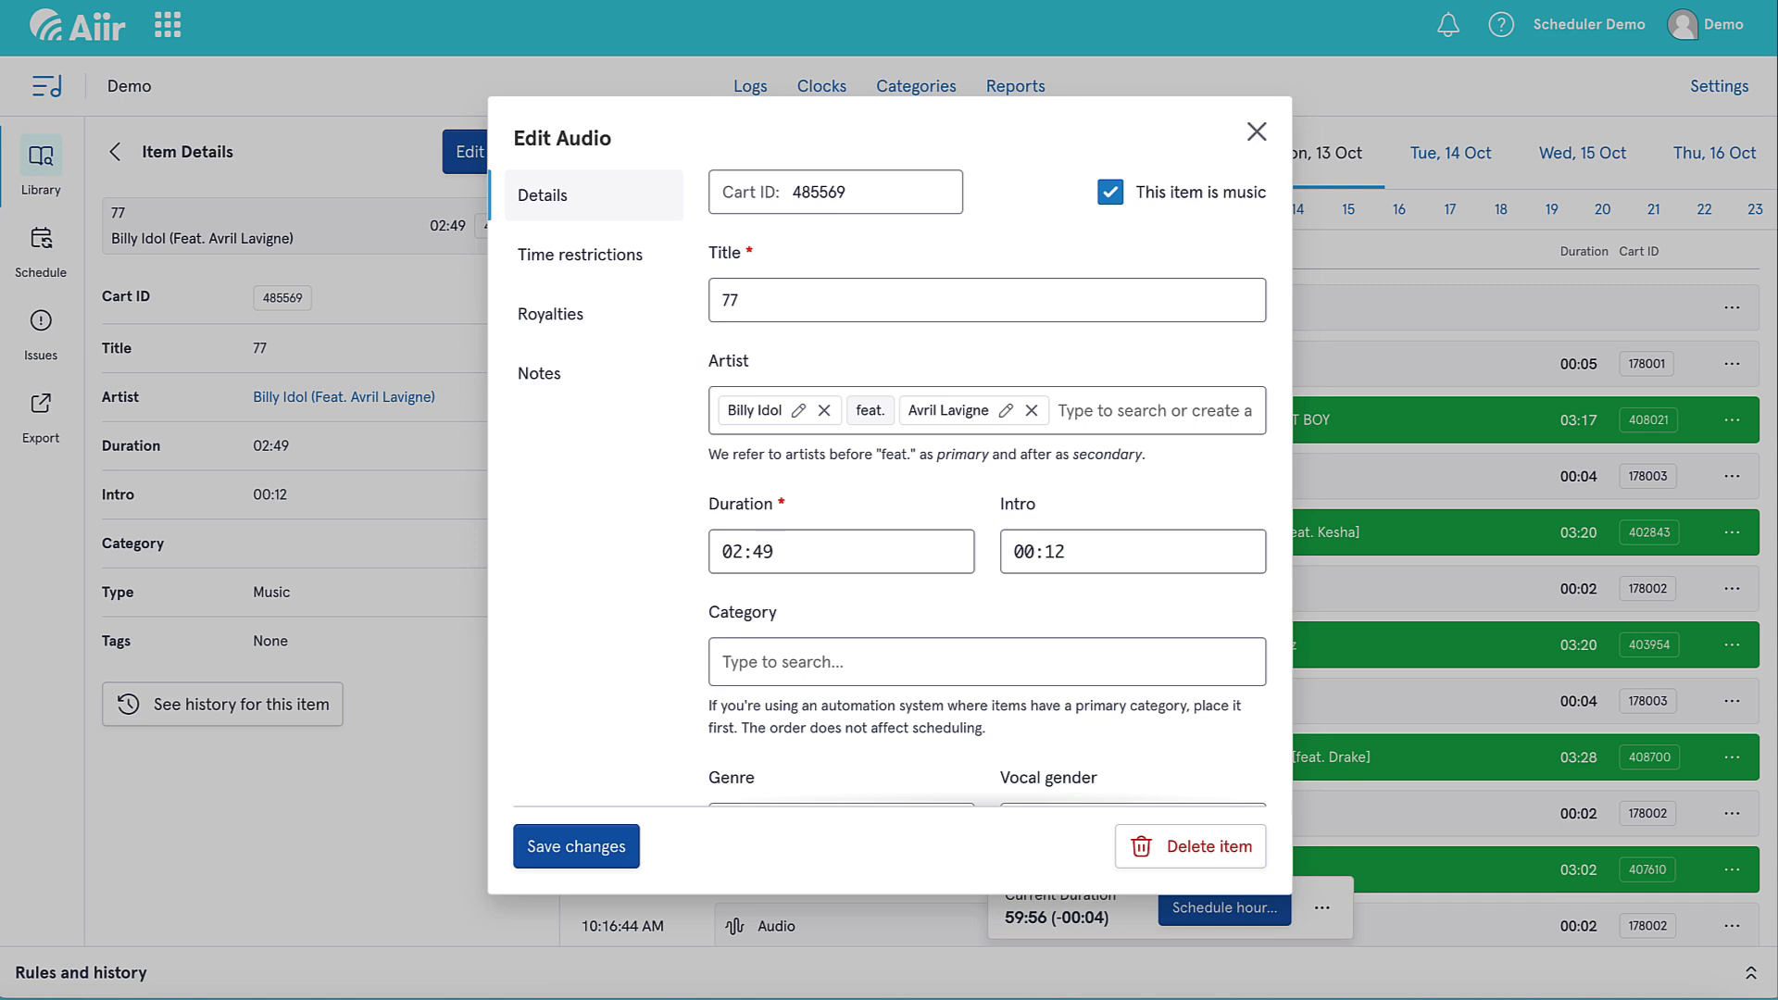
# Assign the Music category to the song 77.
pyautogui.scroll(-2, 987, 463)
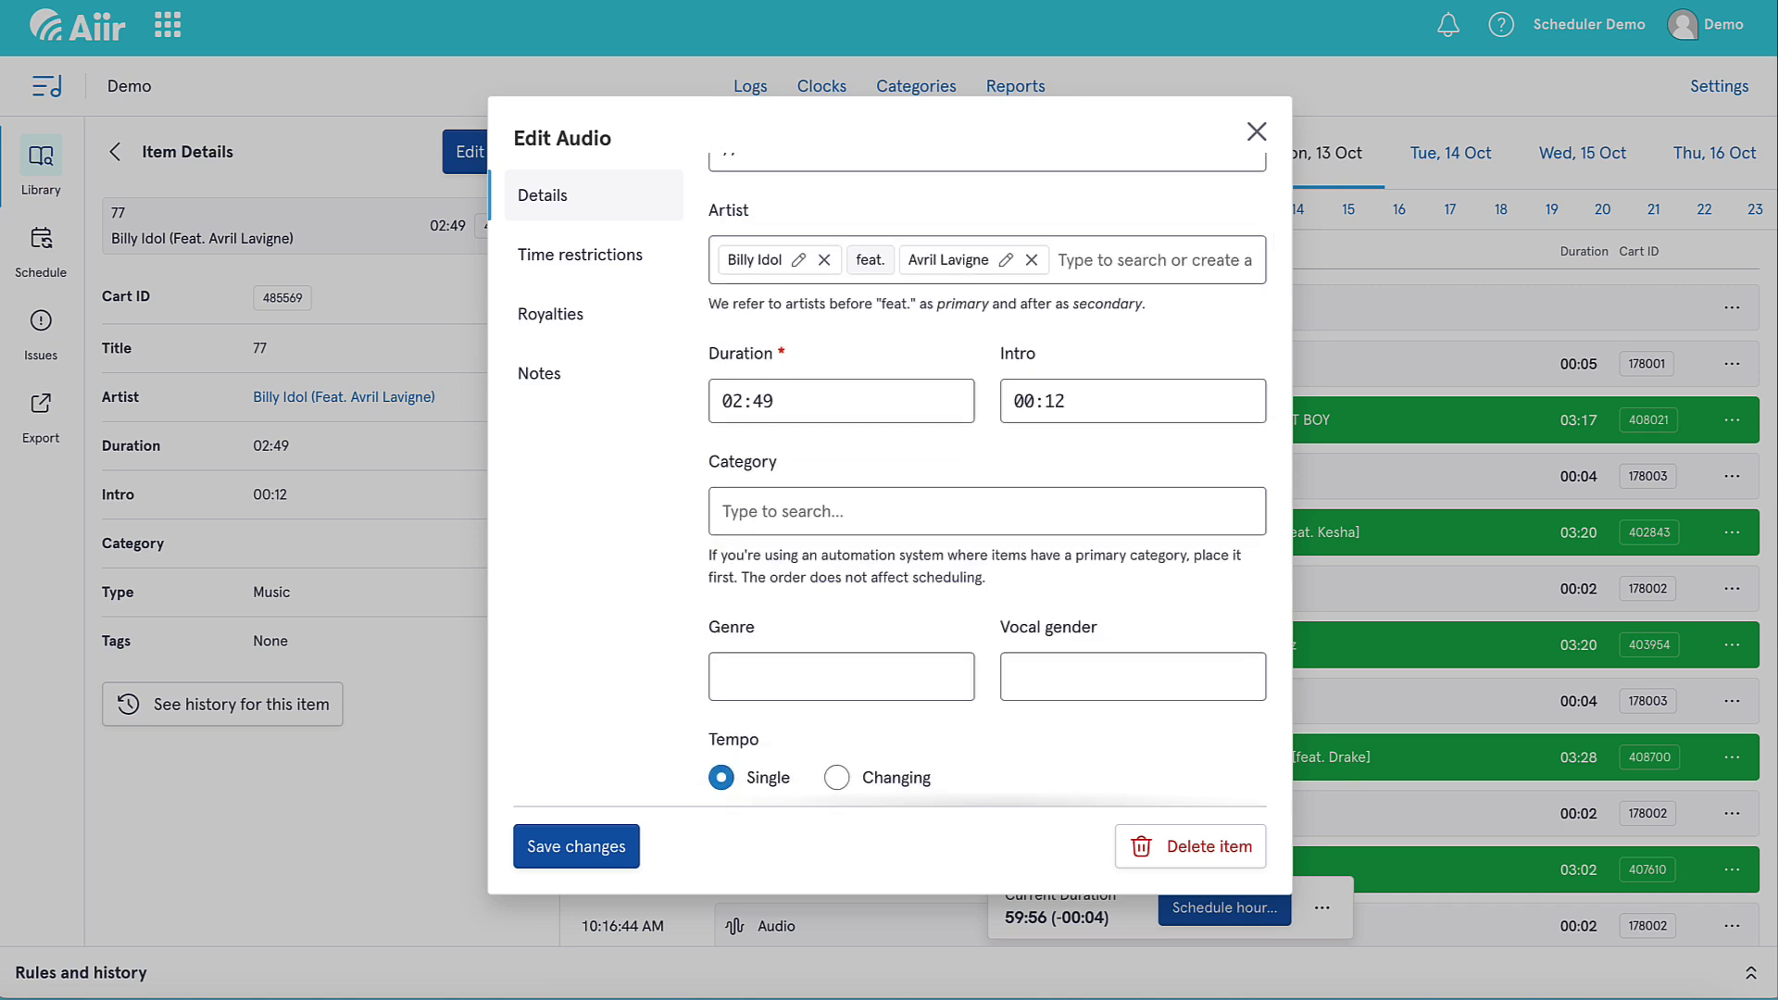
pyautogui.click(987, 511)
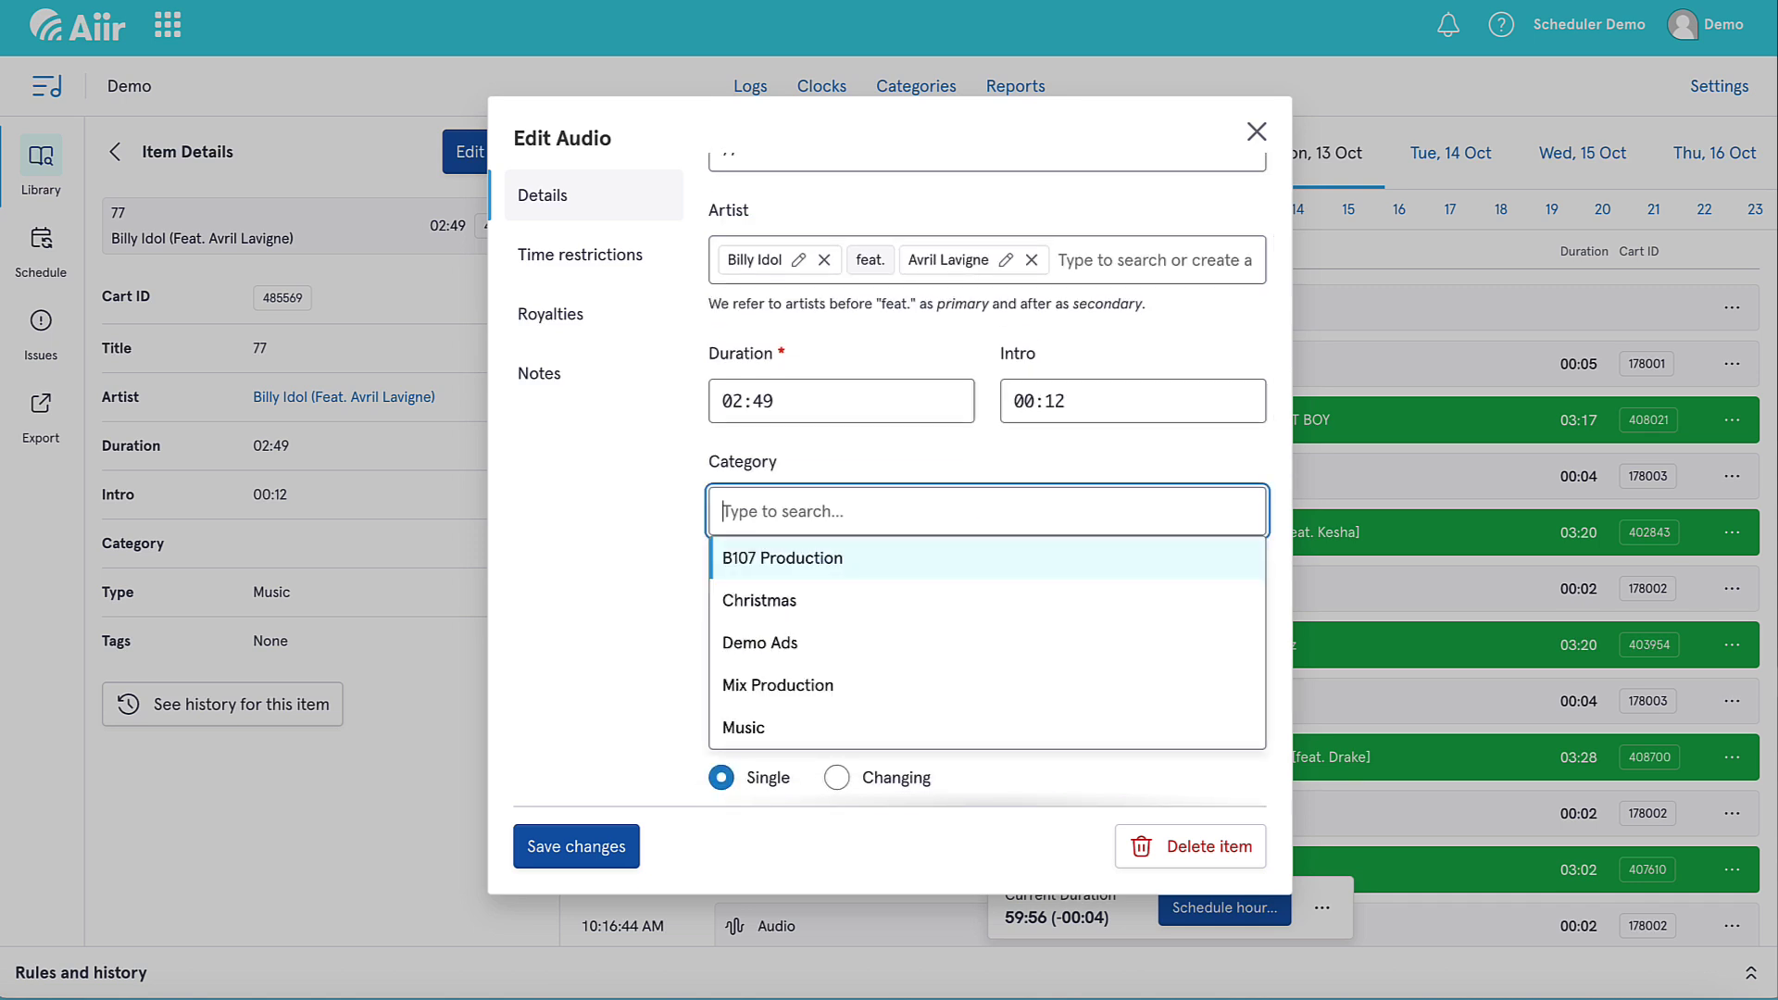
pyautogui.write('Music')
pyautogui.press('Return')
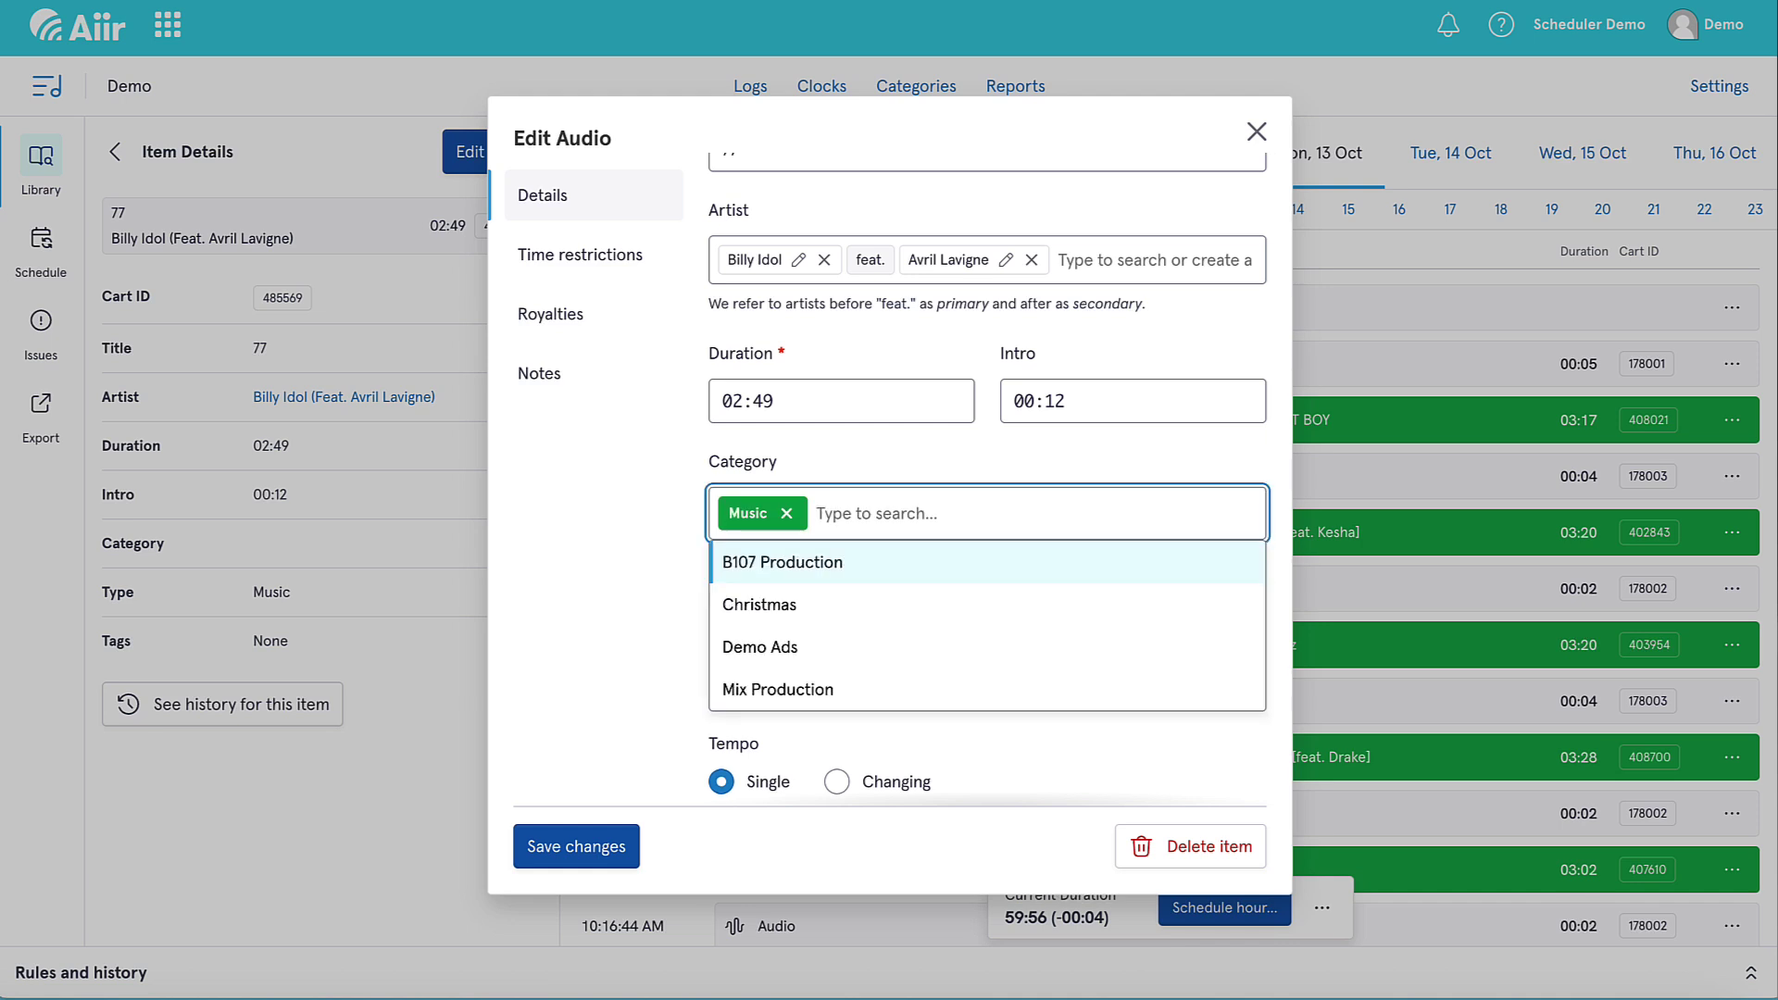
pyautogui.press('Escape')
# Add the note "This is a note" to the song and save the changes.
pyautogui.click(539, 373)
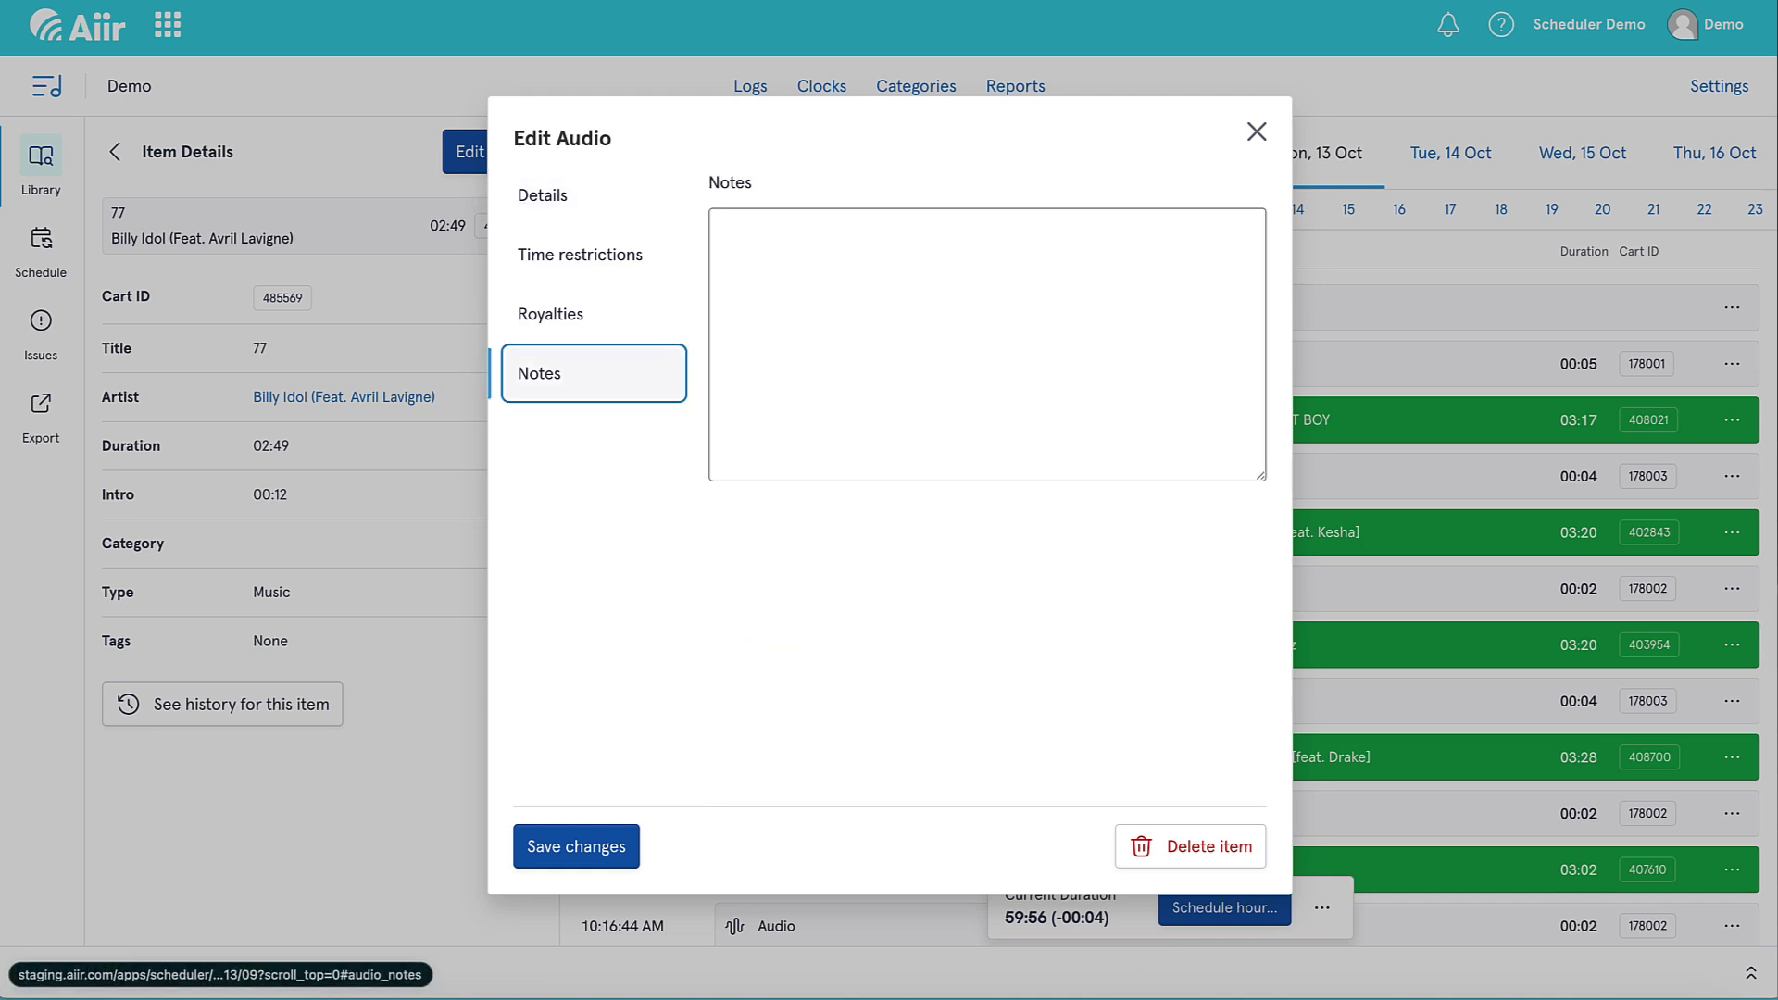
pyautogui.write('This is a note')
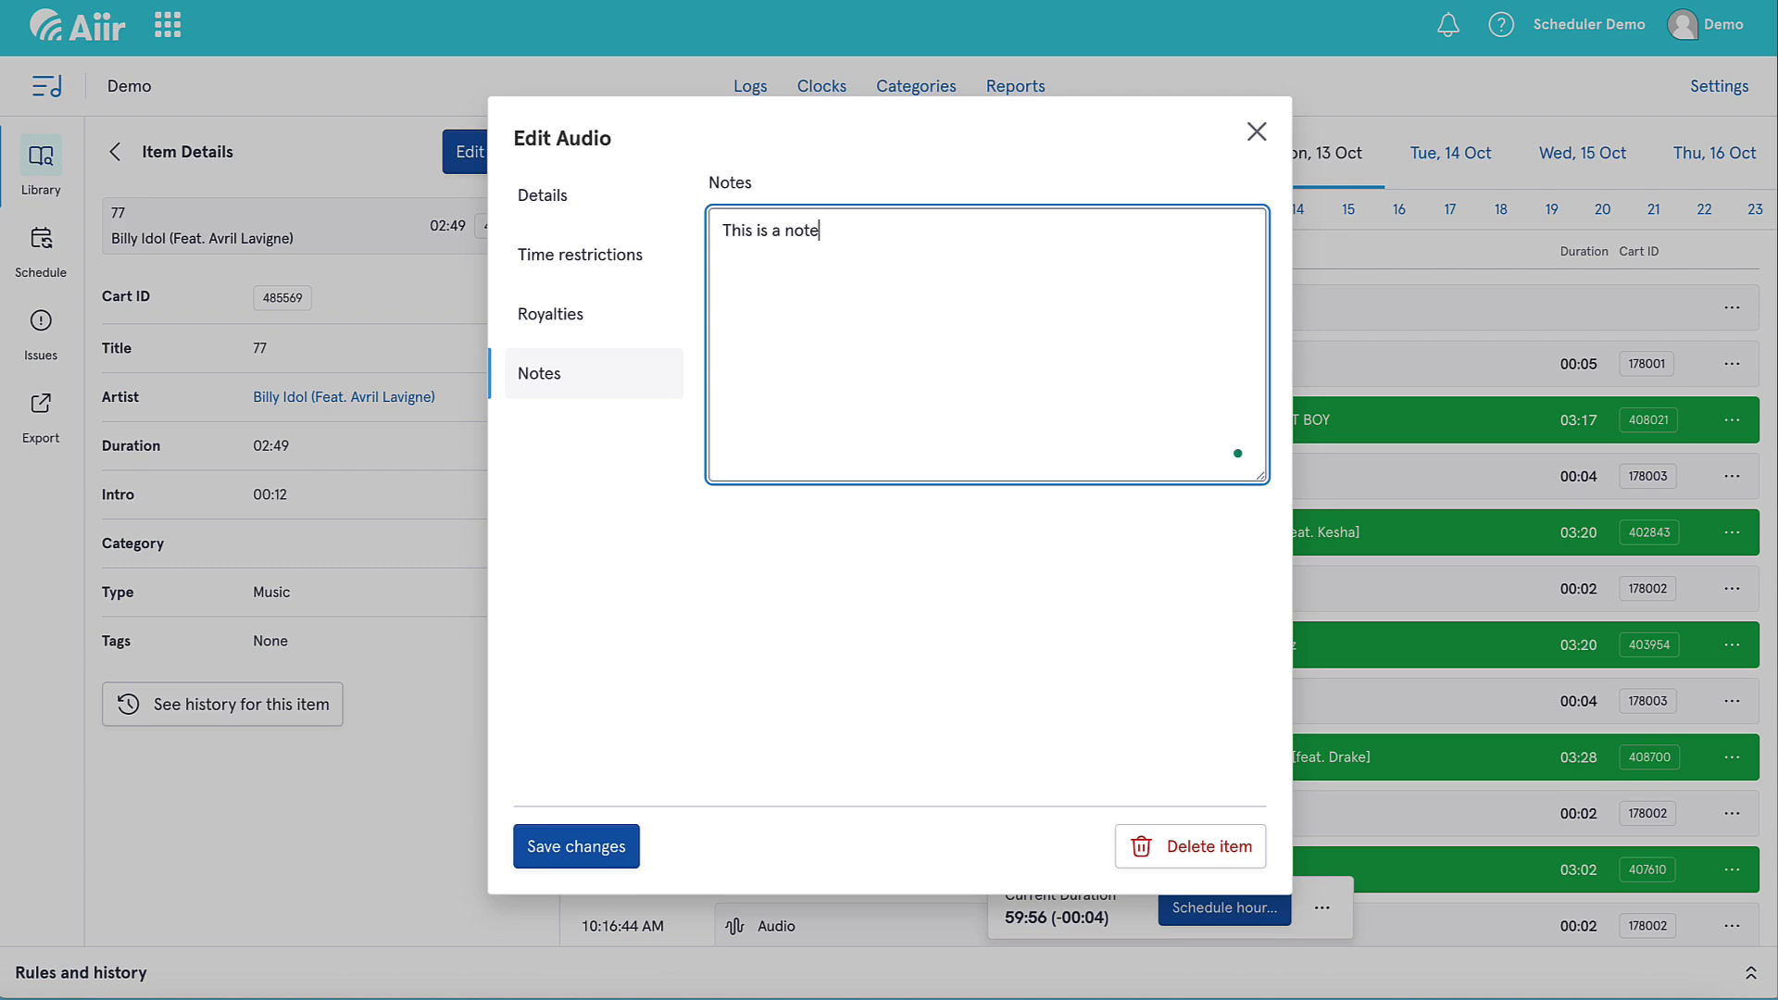
pyautogui.click(576, 846)
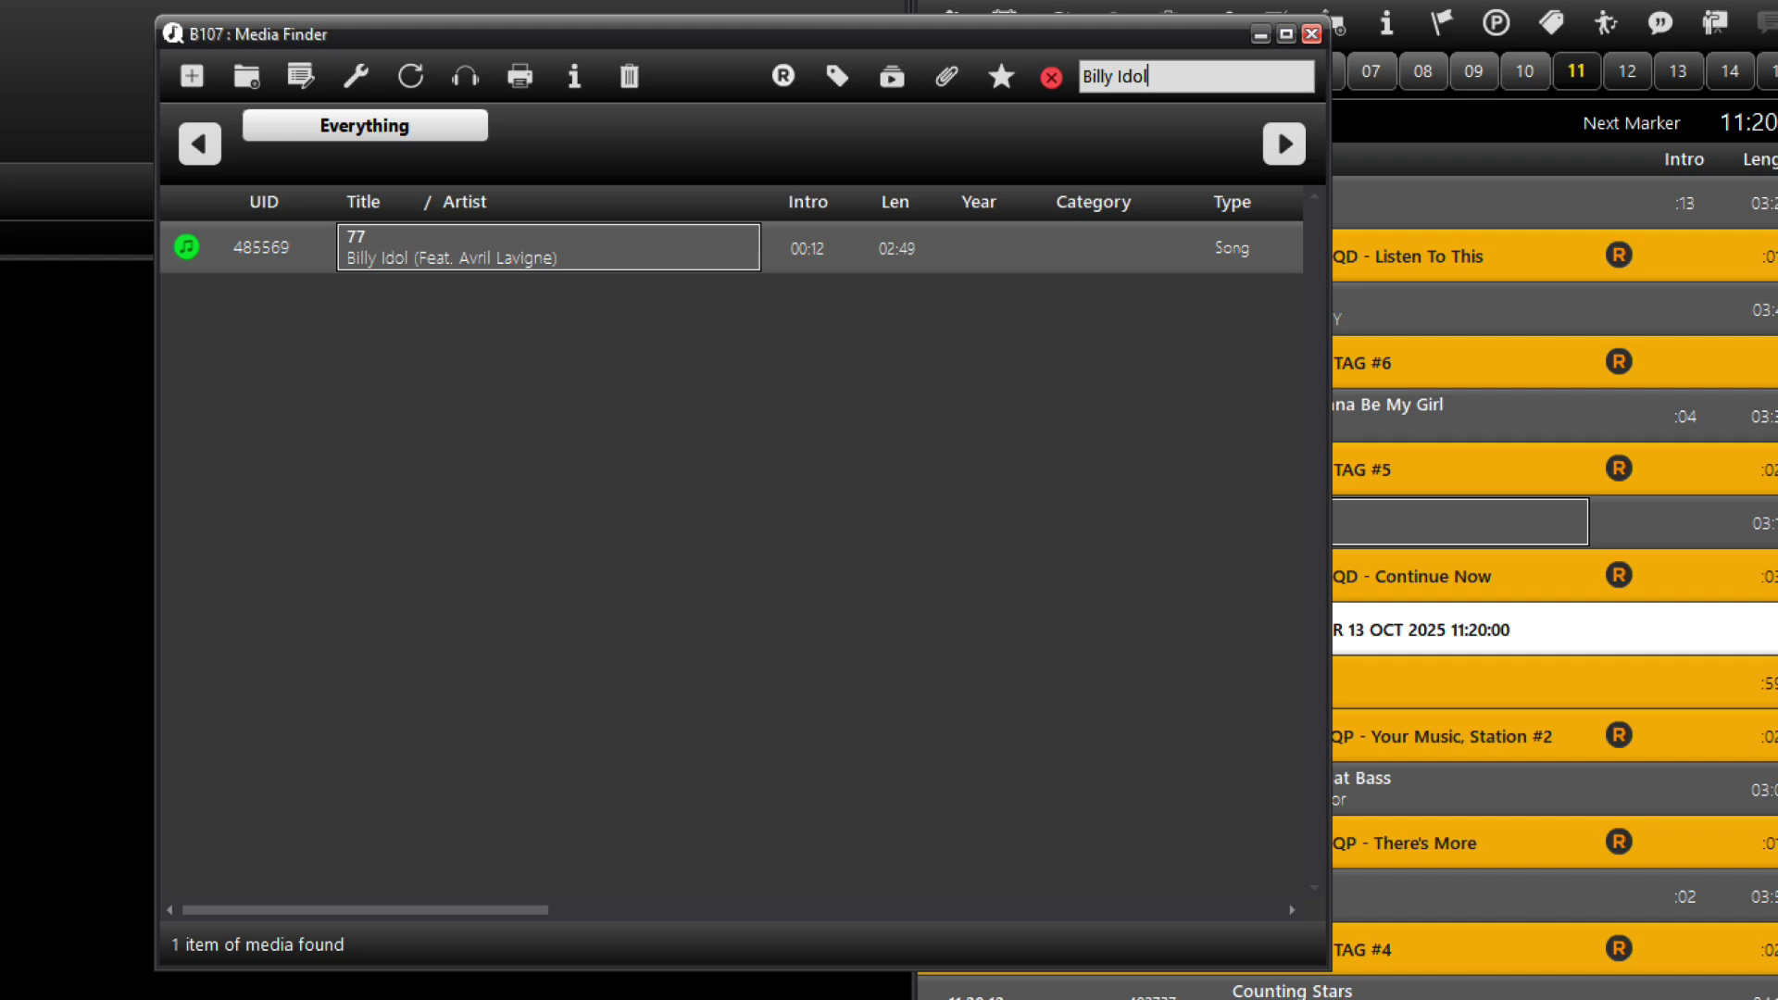
# Switch to PlayoutONE and check the Auto Importer's sync log, then the song 77's artist and notes in the Media Editor.
pyautogui.hotkey('alt', 'Tab')
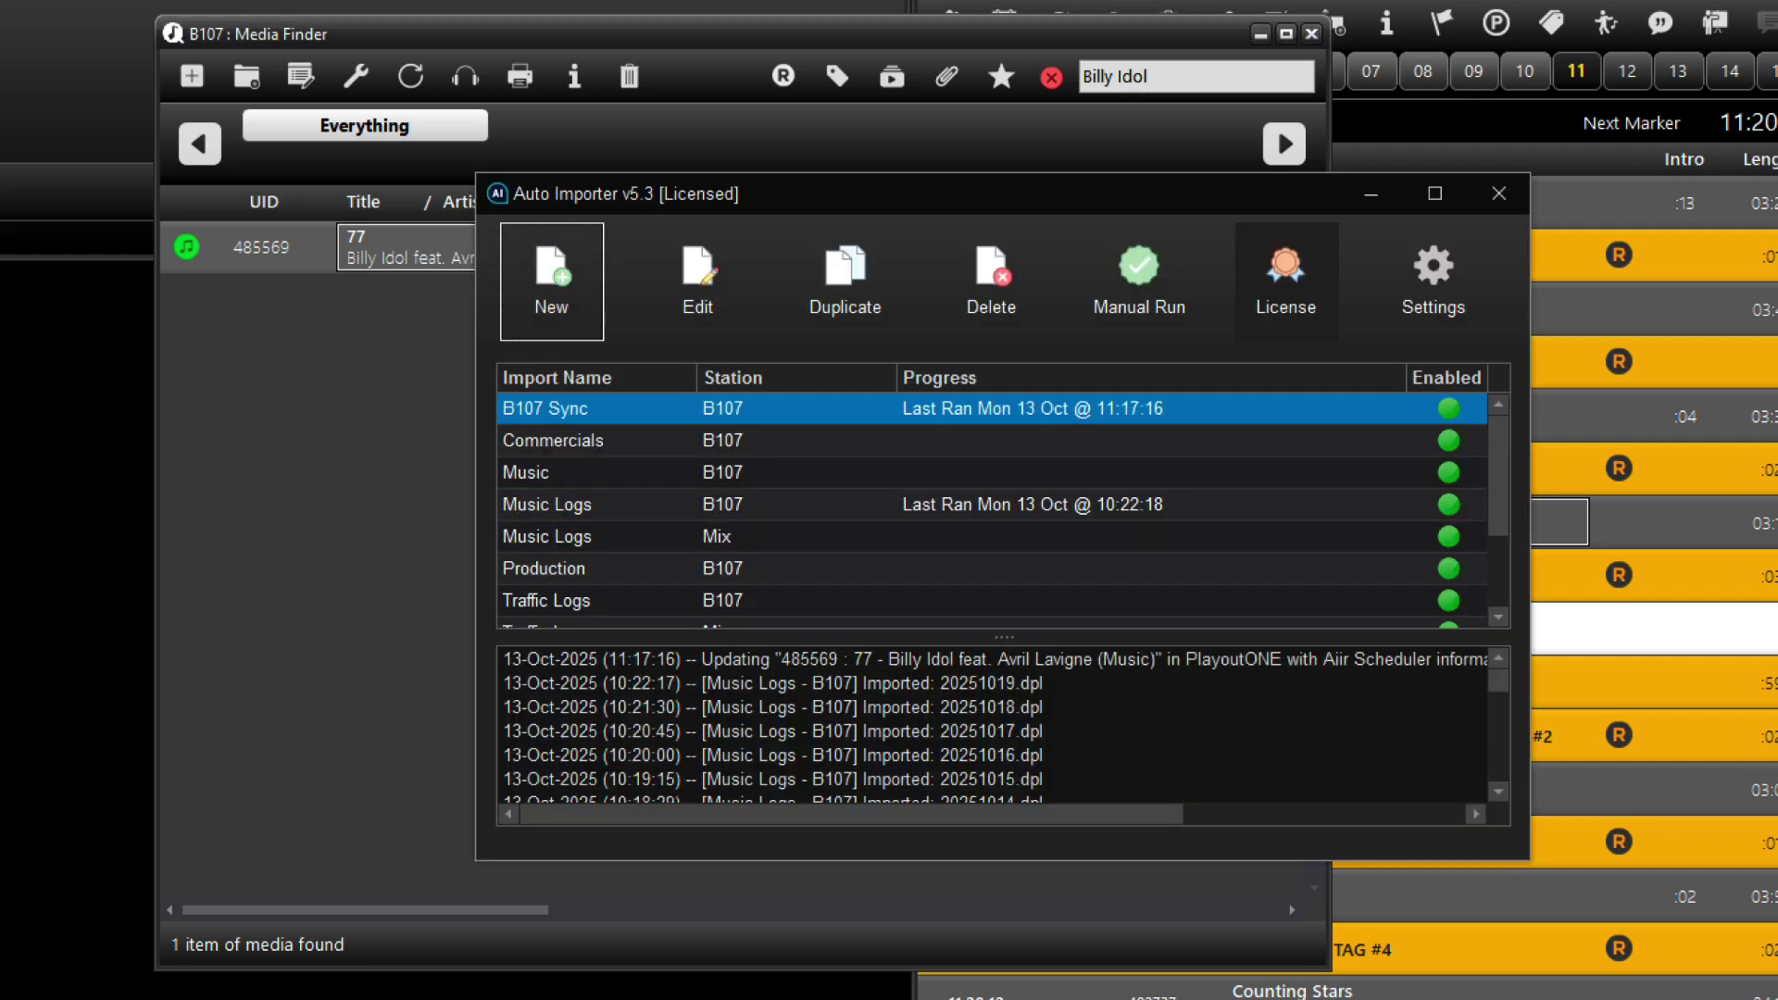
pyautogui.click(1371, 194)
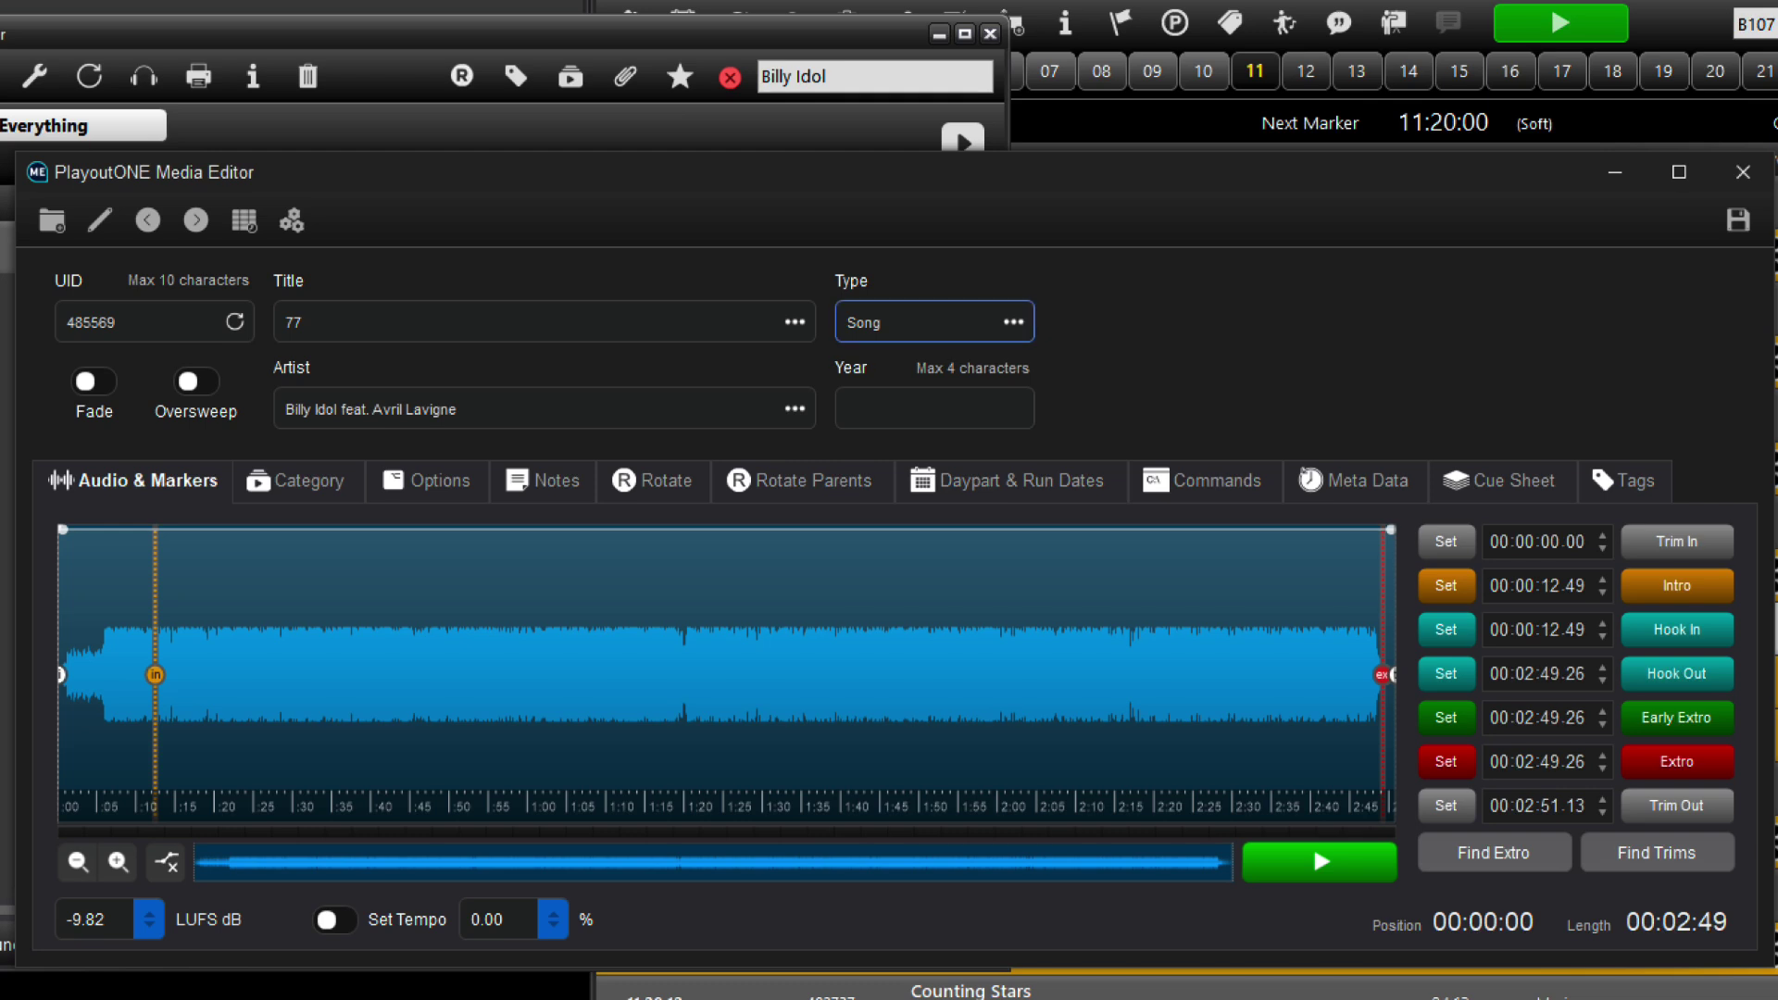
pyautogui.click(544, 480)
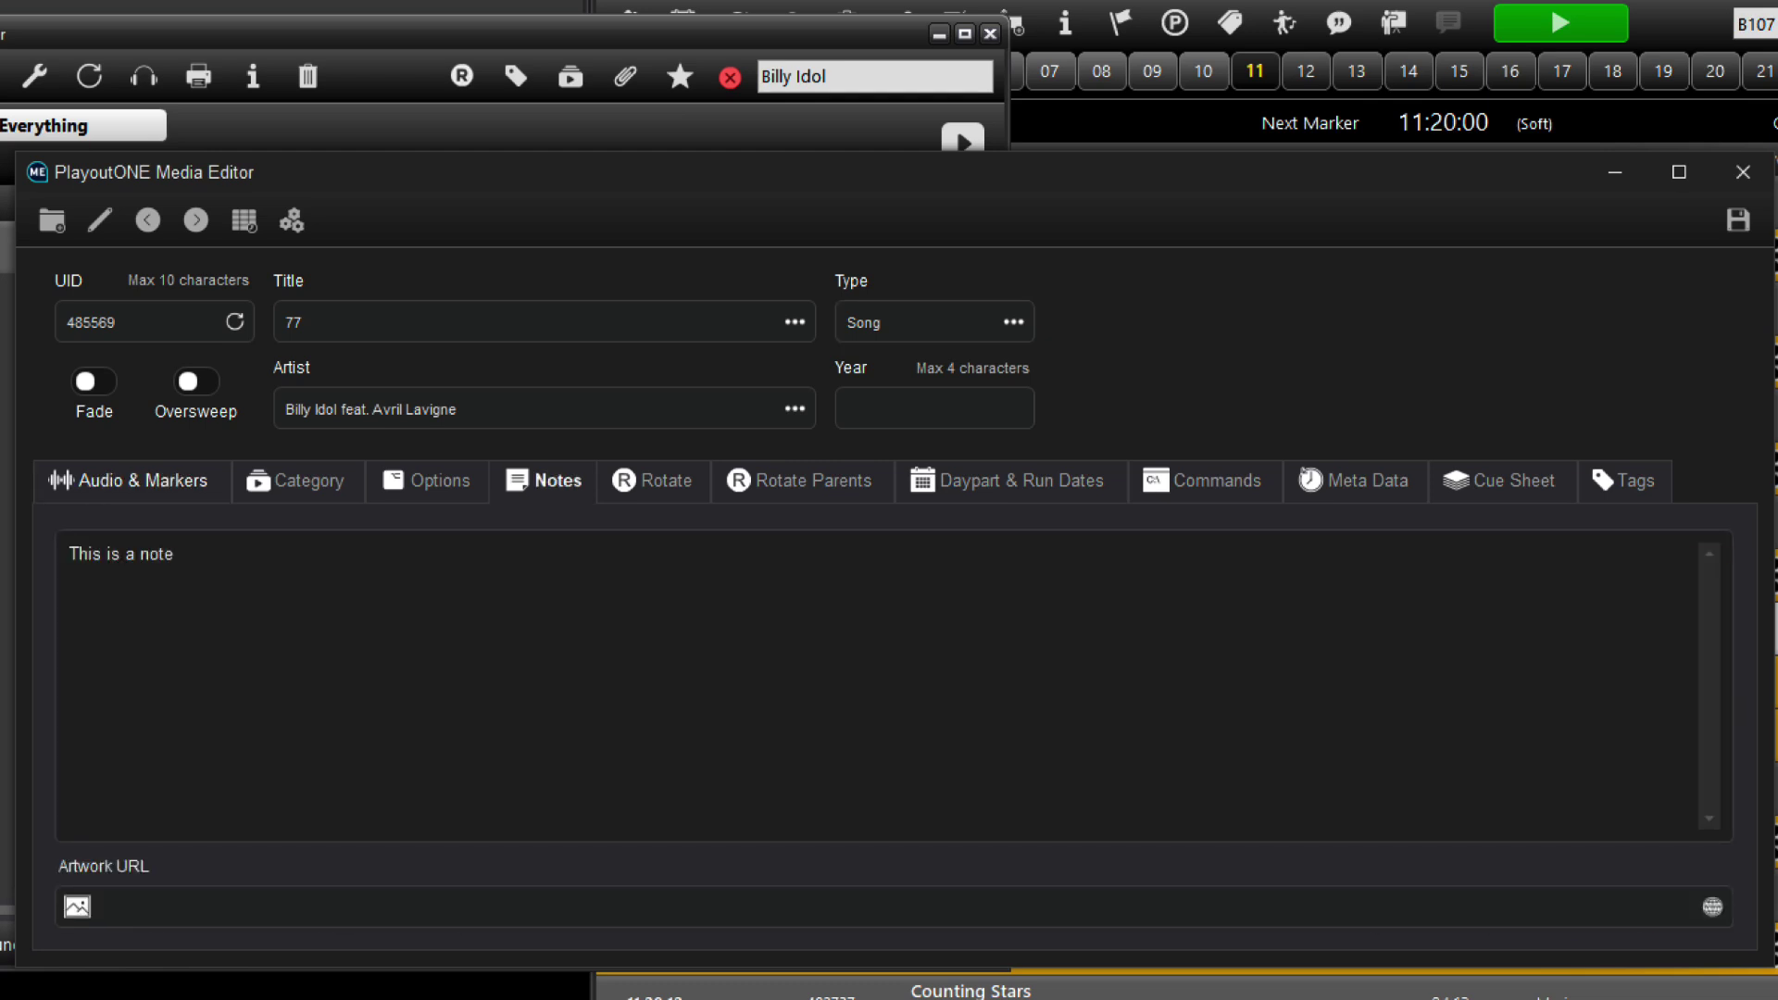